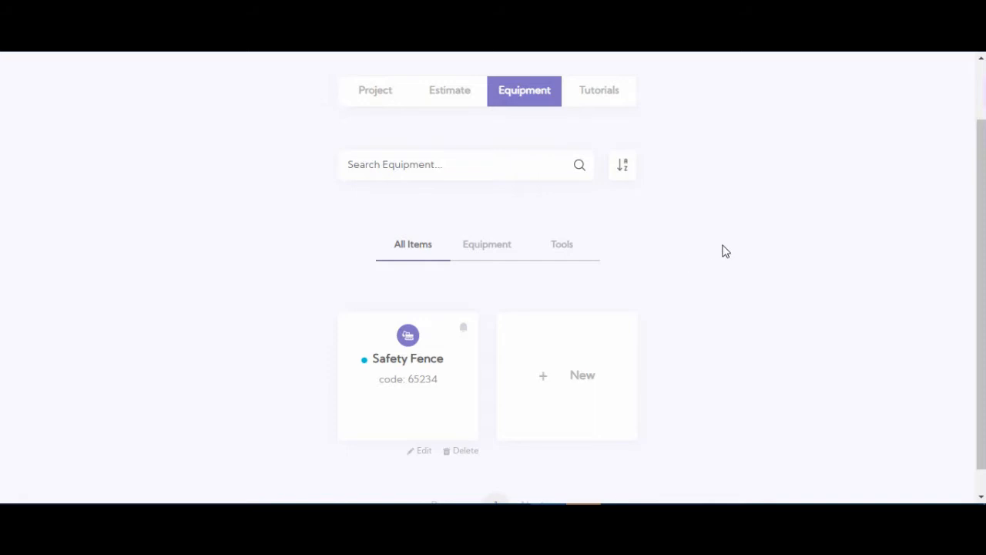
Step: Start a new equipment item and attach the Shovel picture to it
scroll(722, 251, "up", 1)
scroll(722, 251, "down", 1)
left_click(544, 381)
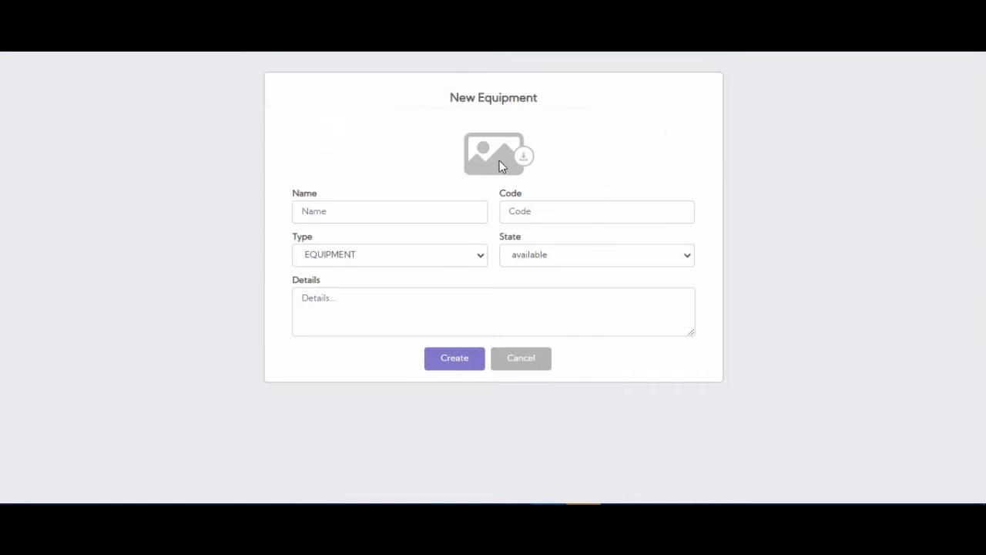
left_click(499, 163)
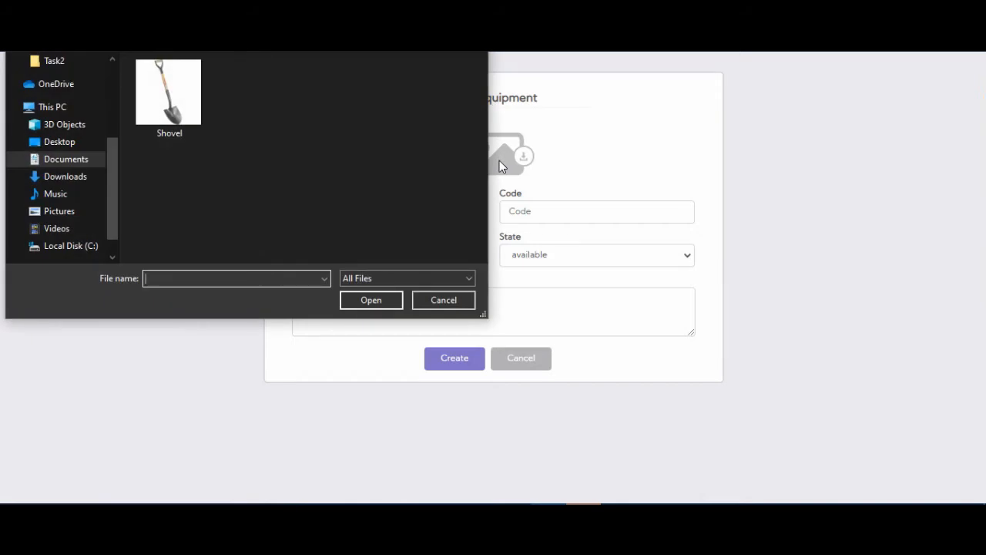
double_click(178, 101)
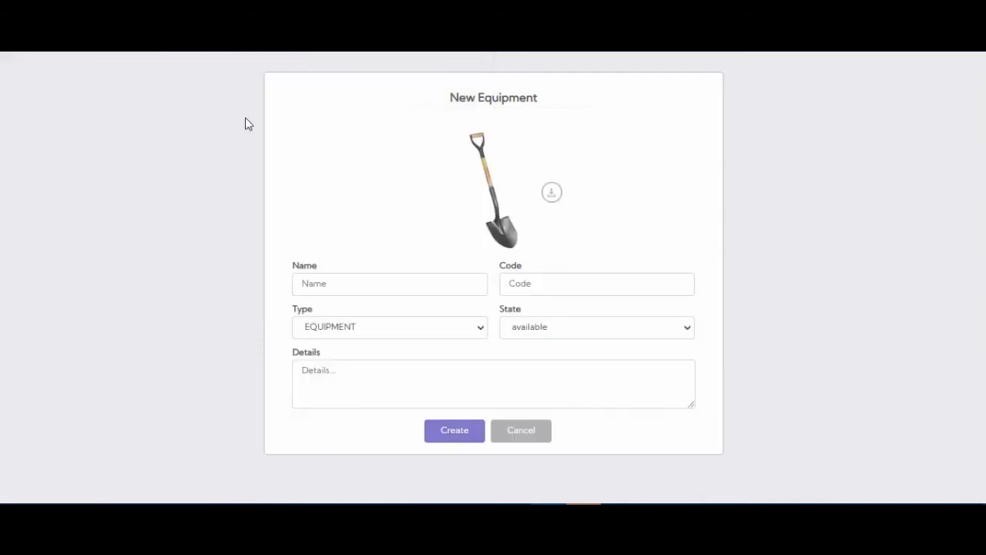
Step: Name the item Wood D-Handle Square Point Shovel, with code 41160, type TOOLS and state available
left_click(383, 282)
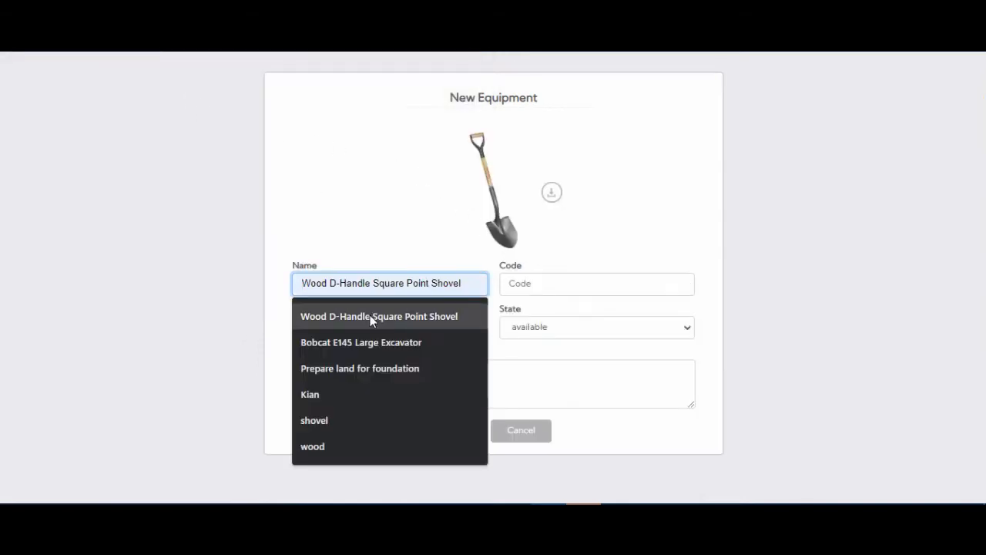
left_click(370, 316)
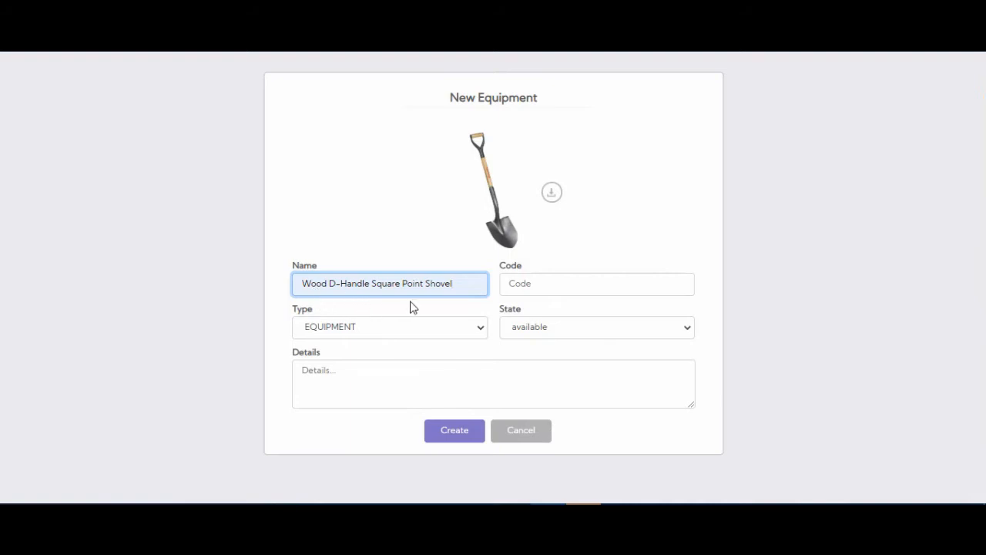
left_click(557, 294)
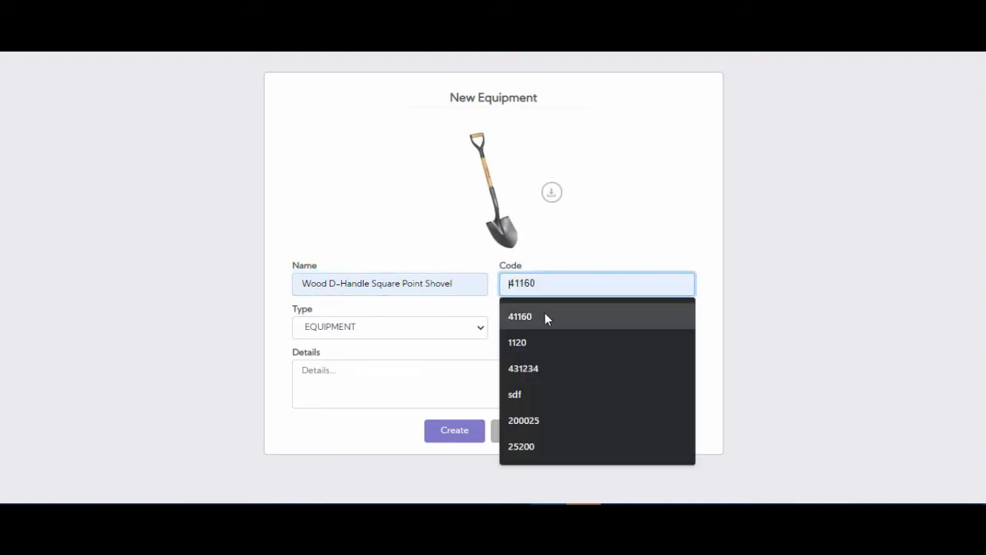
left_click(544, 313)
left_click(391, 329)
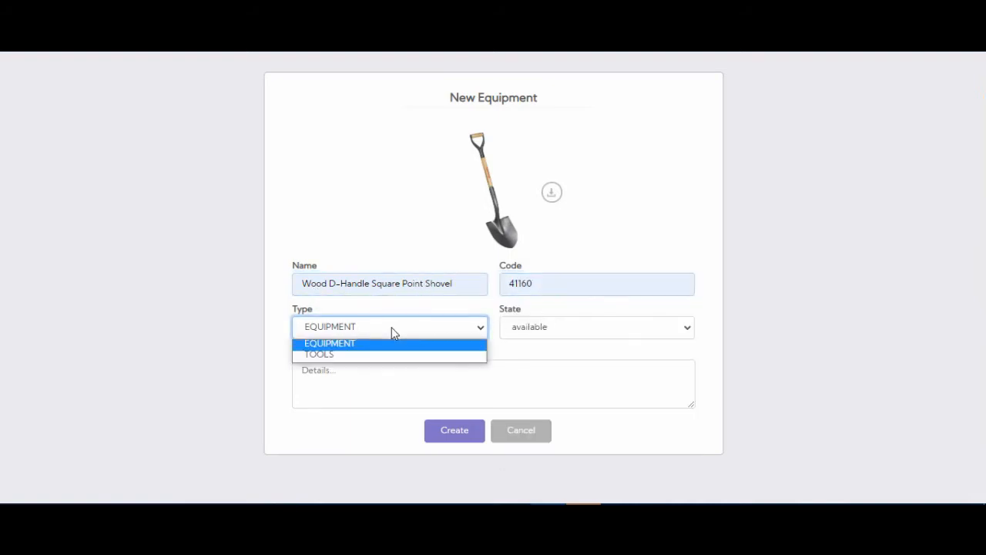
left_click(337, 356)
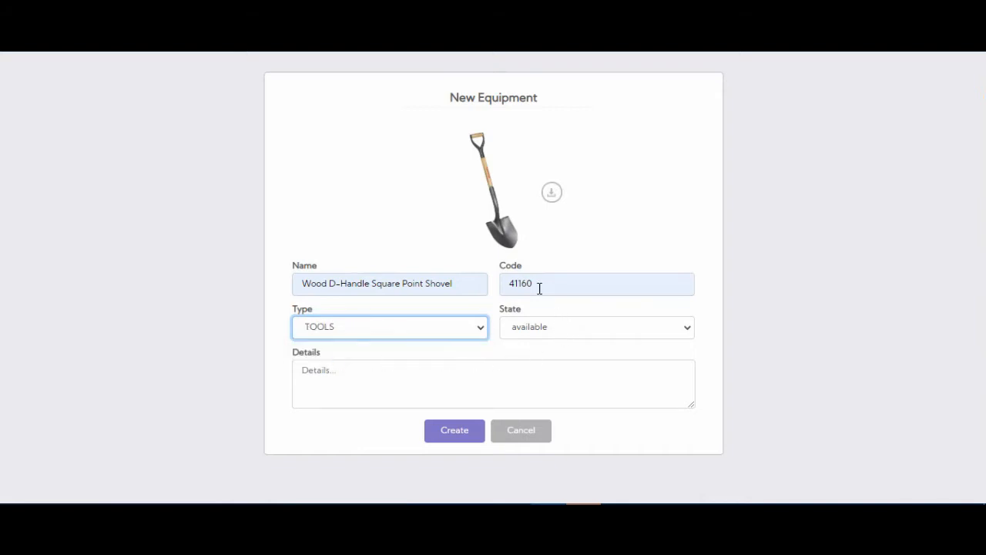
left_click(563, 333)
left_click(563, 342)
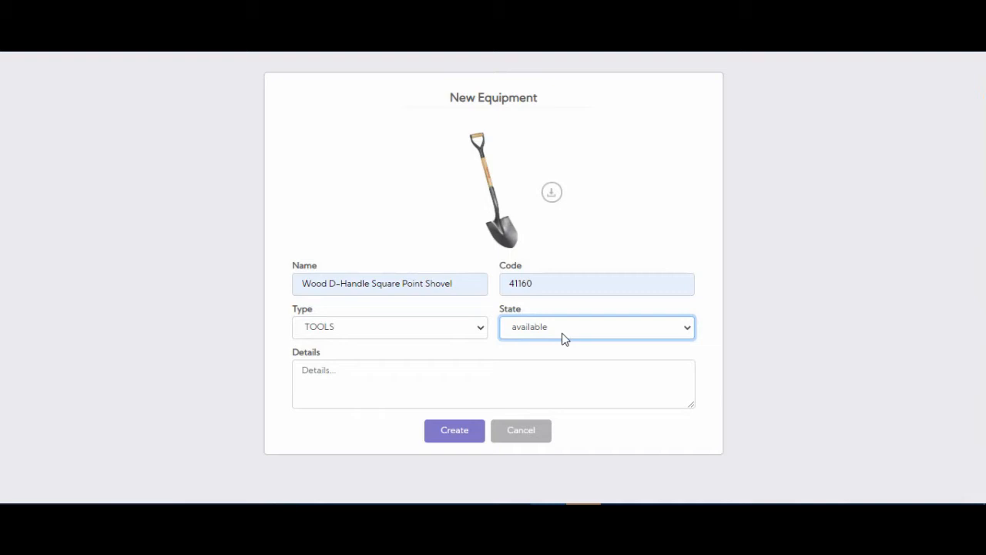
Step: Paste the copied Razor-Back square point shovel description into the details and create the item
left_click(347, 378)
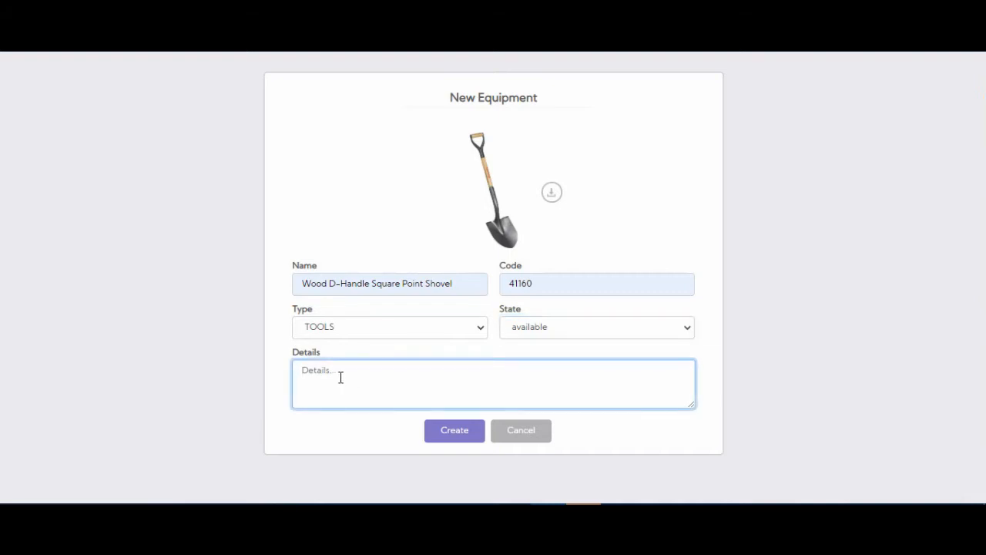
key("super+v")
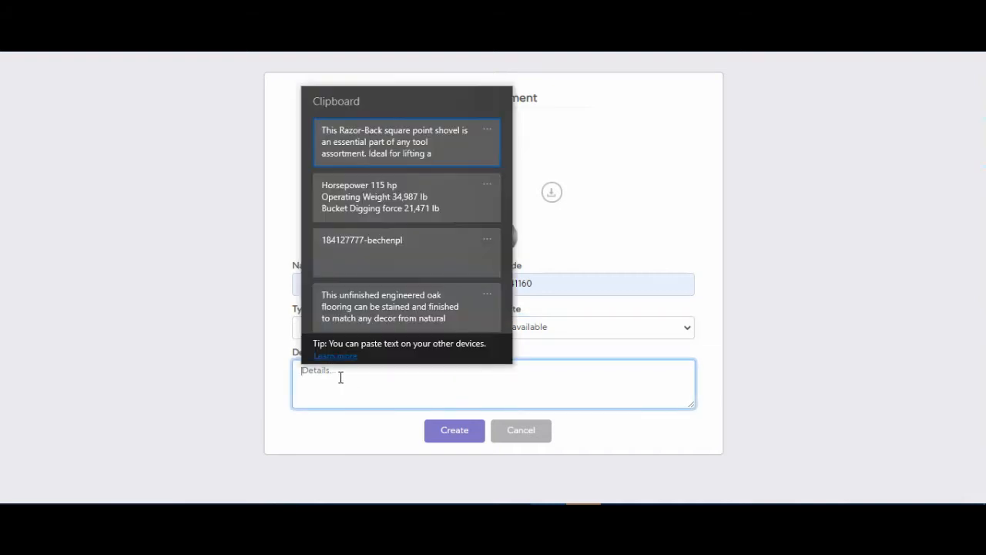
left_click(389, 151)
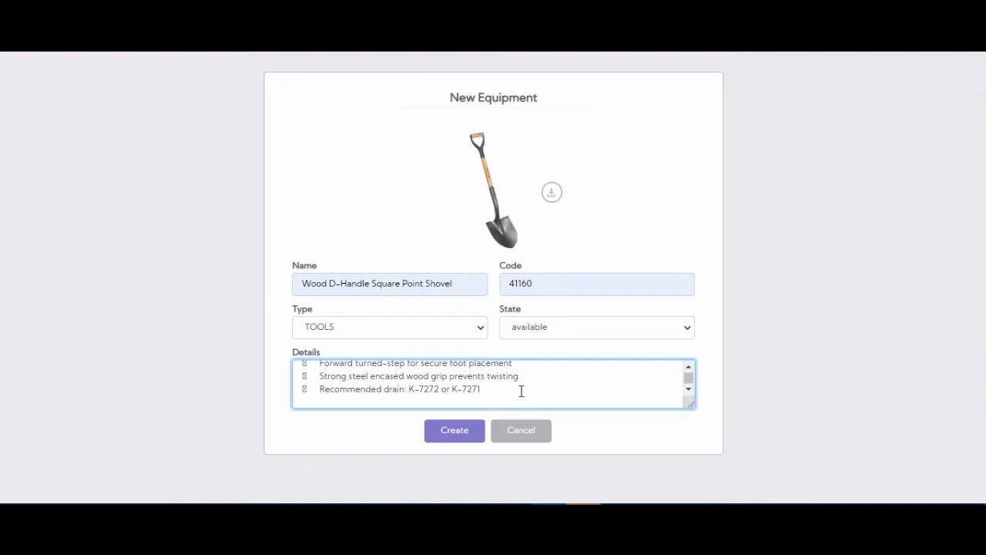
scroll(521, 391, "up", 3)
scroll(521, 391, "down", 4)
left_click(454, 438)
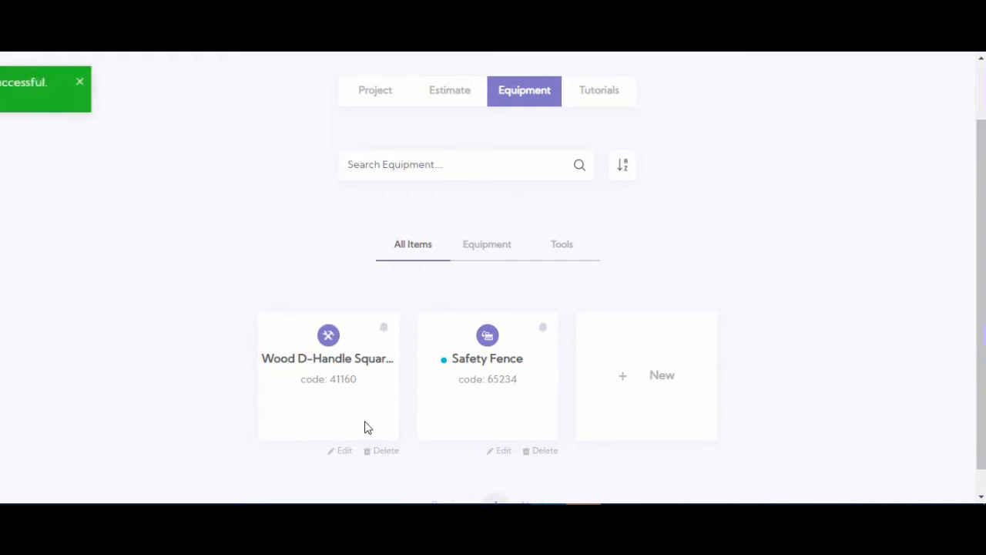
Step: Start another new equipment item and attach the excavator picture to it
left_click(641, 383)
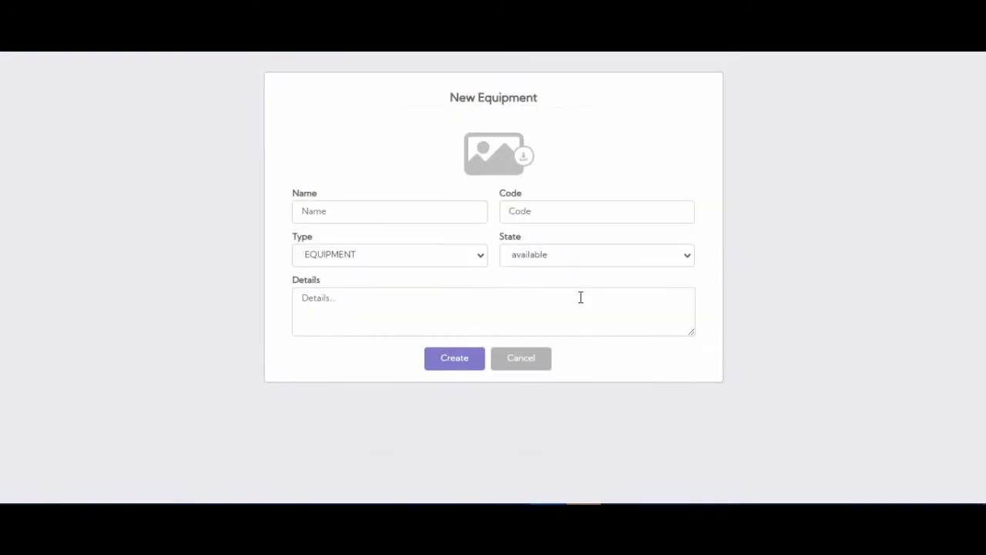
left_click(509, 161)
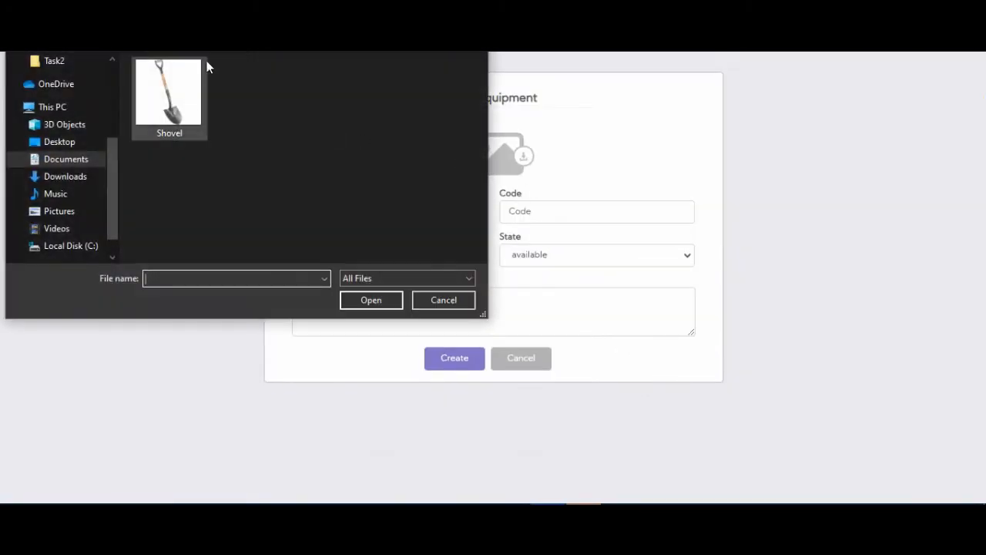
key("alt+Up")
double_click(171, 88)
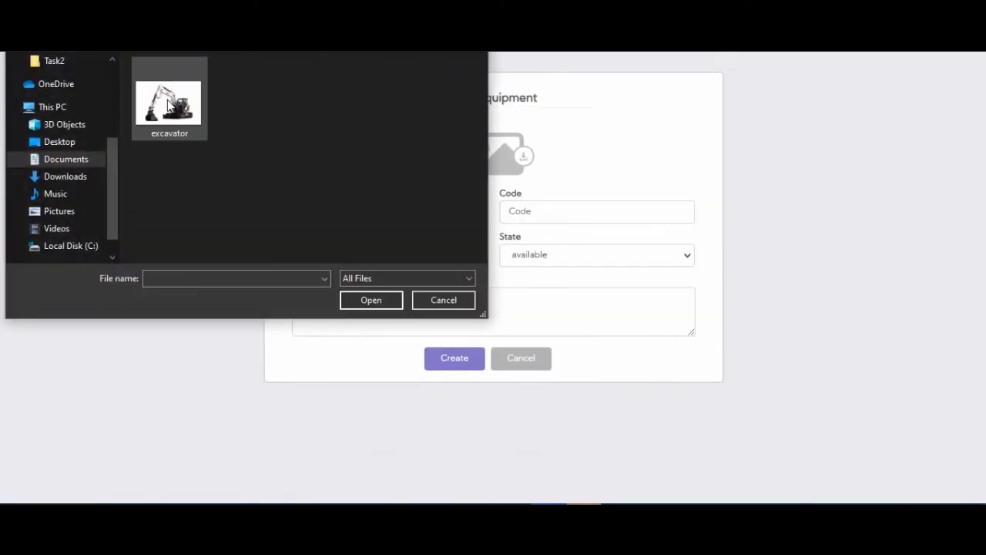
double_click(169, 91)
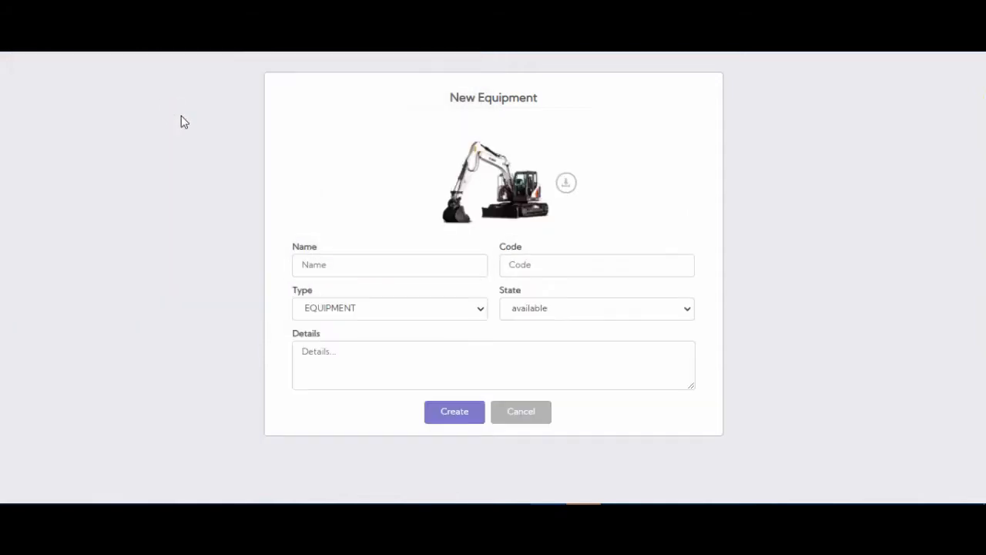
Step: Name the item Bobcat E145 Large Excavator, with code 1120 and type EQUIPMENT
left_click(343, 267)
left_click(351, 322)
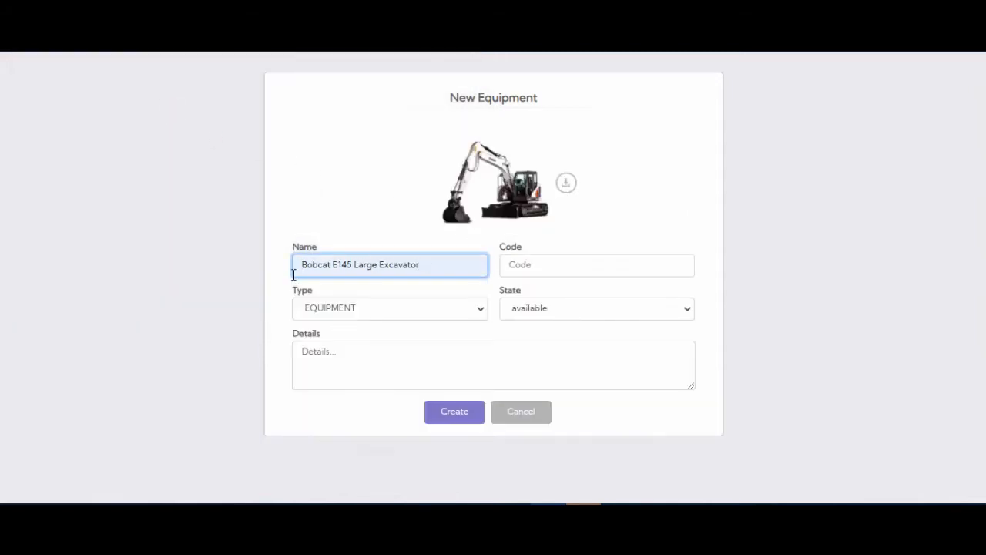
left_click(538, 265)
left_click(540, 326)
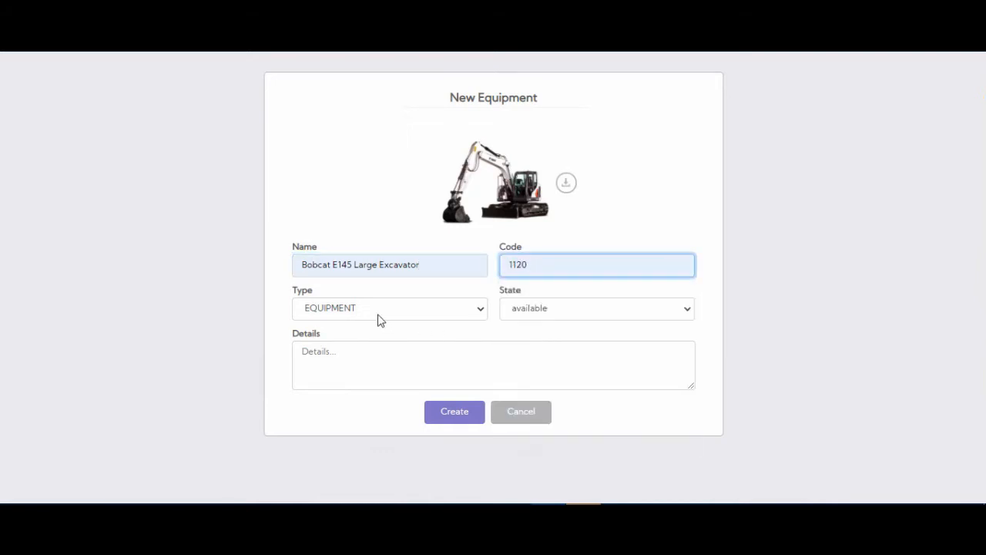
left_click(344, 307)
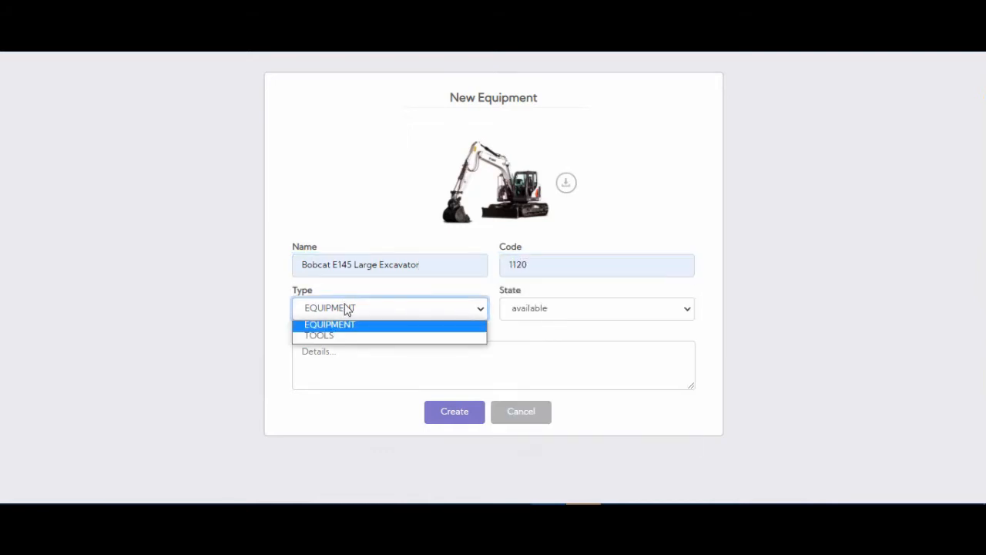
left_click(352, 327)
Step: Paste the copied excavator specifications, starting with Horsepower 115 hp, into the details and create the item
left_click(350, 360)
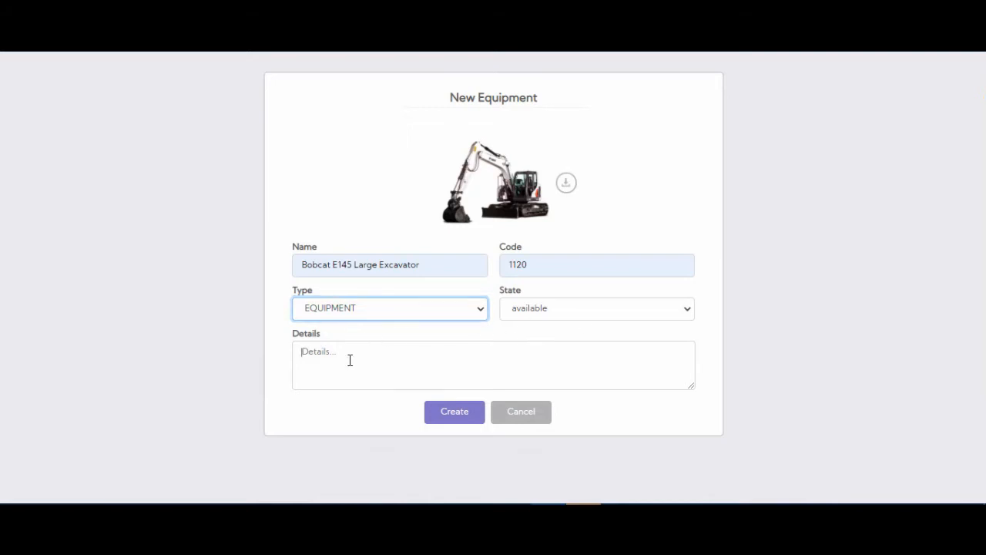
type("V")
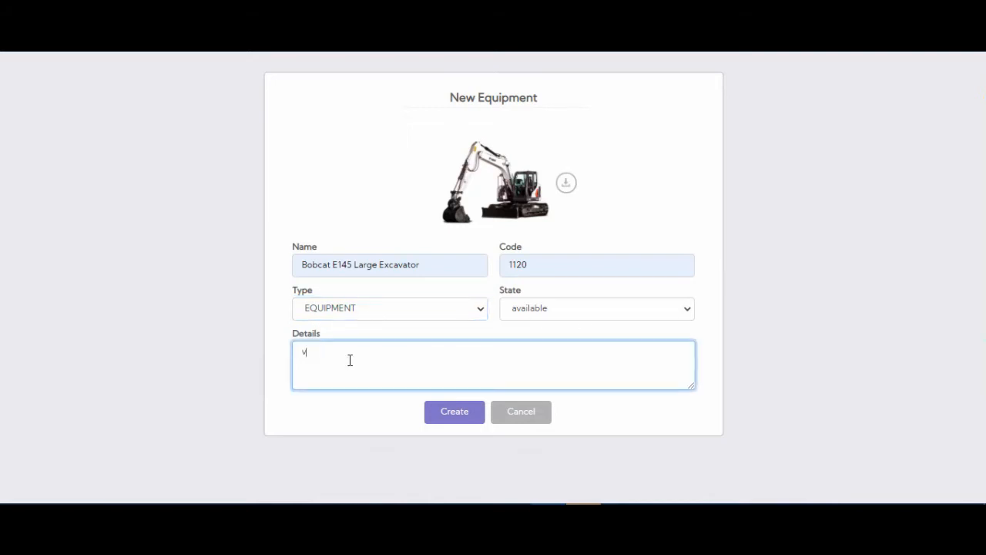
key("BackSpace")
key("super+v")
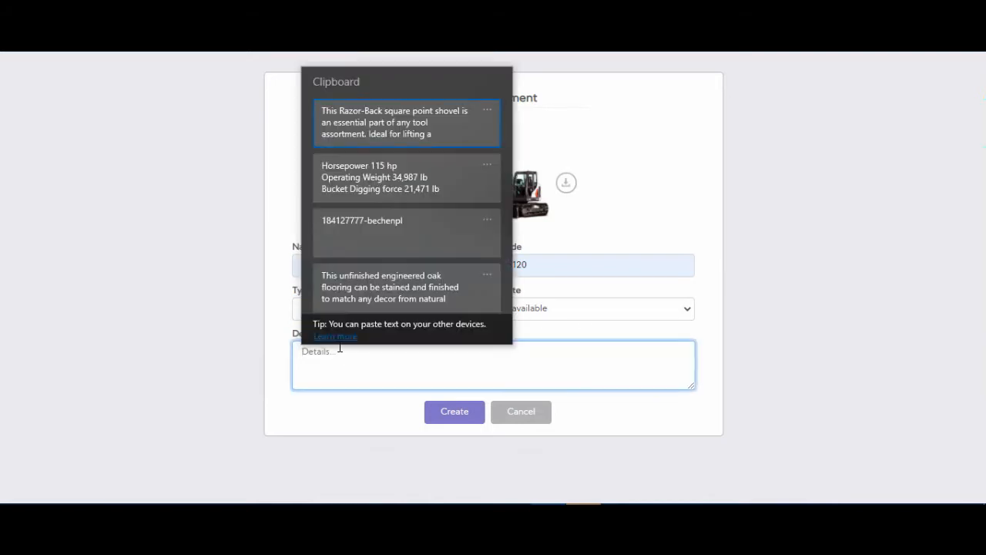
left_click(367, 192)
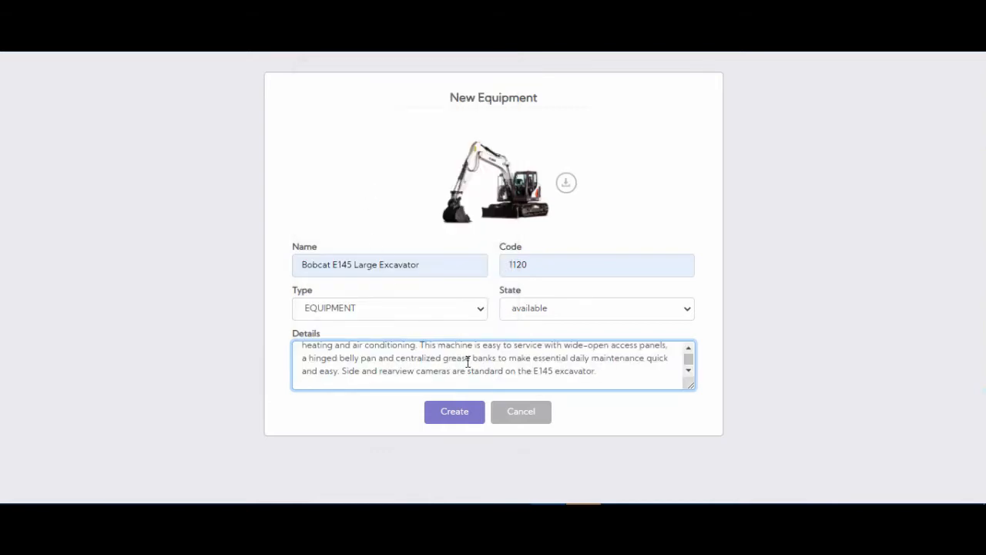
scroll(472, 365, "up", 1)
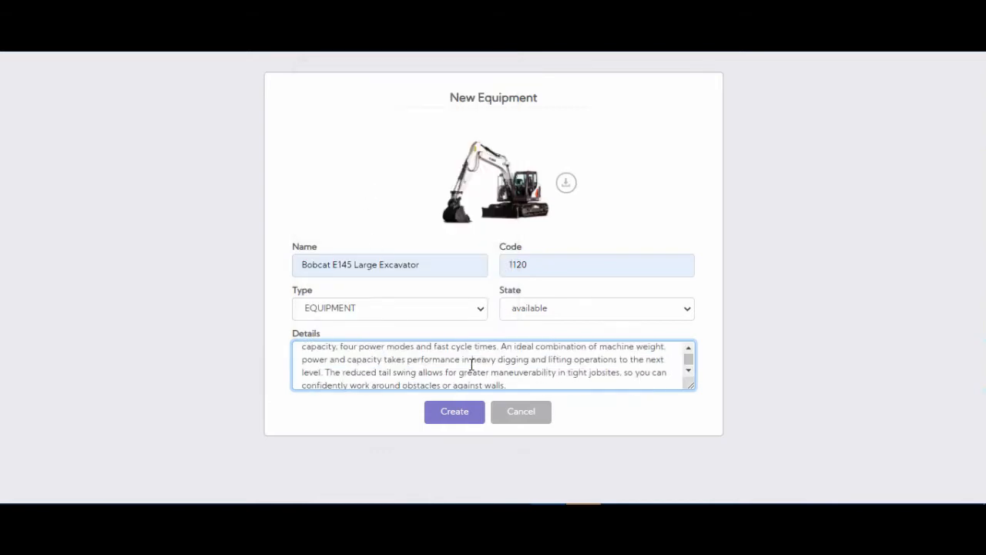
left_click(453, 420)
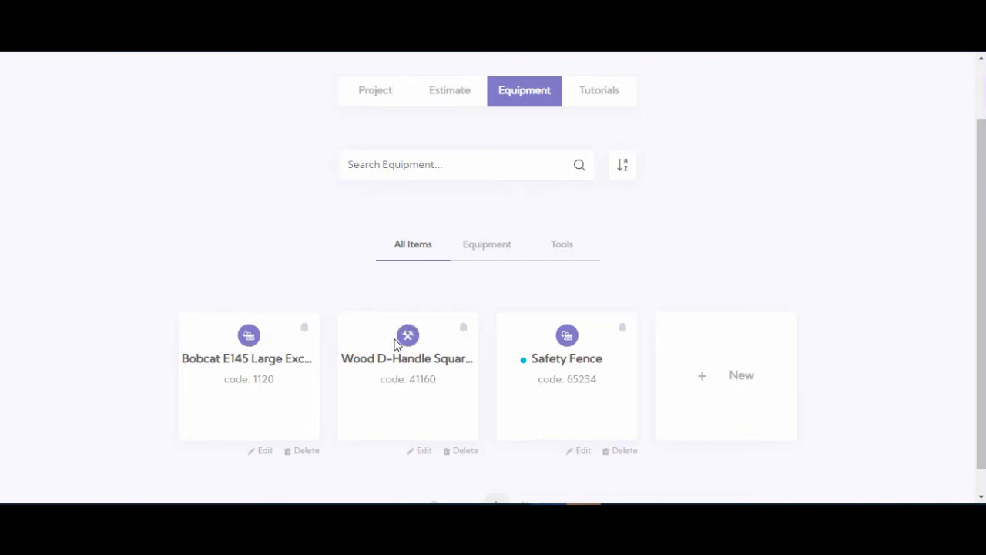
Step: Review the item list filtered by equipment only, by tools only, and with all items shown
left_click(487, 253)
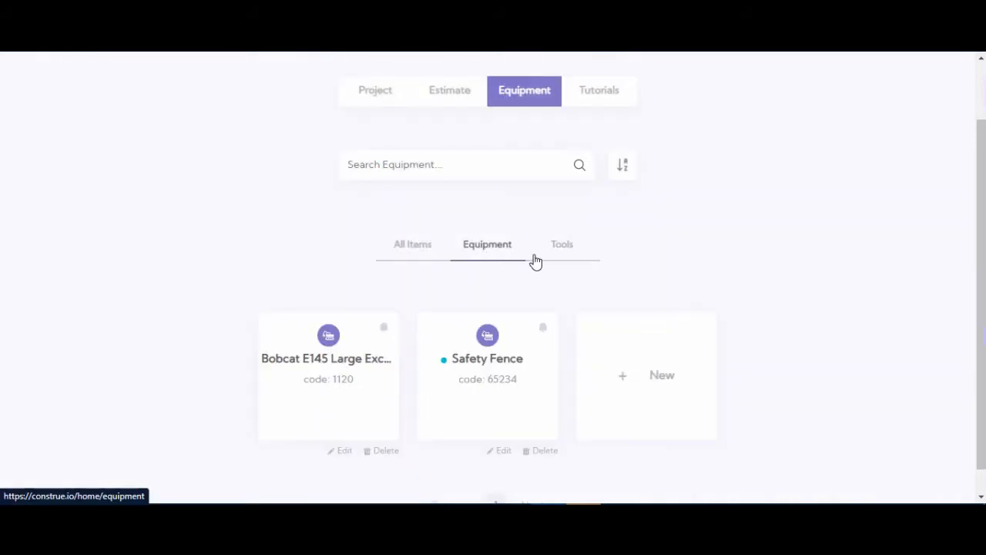
left_click(555, 261)
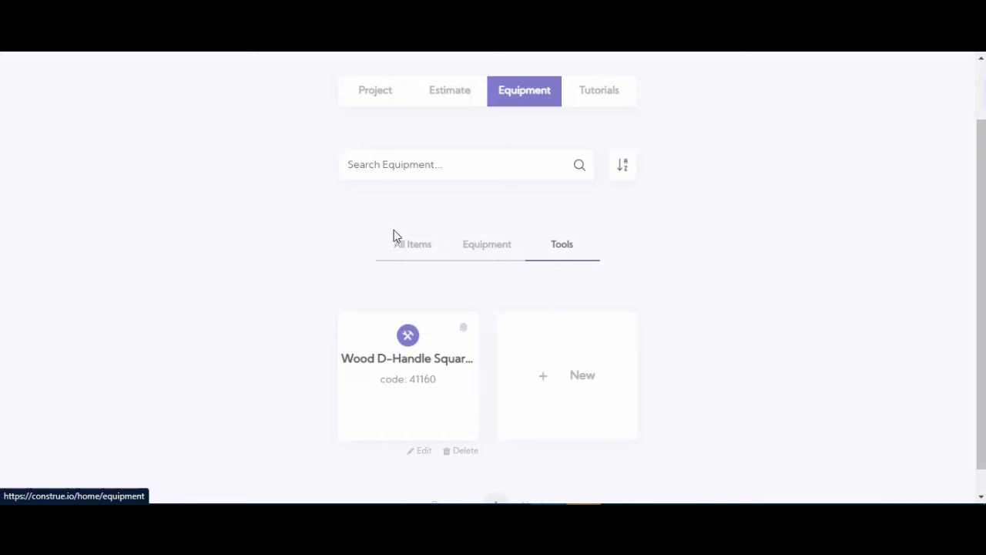
left_click(408, 259)
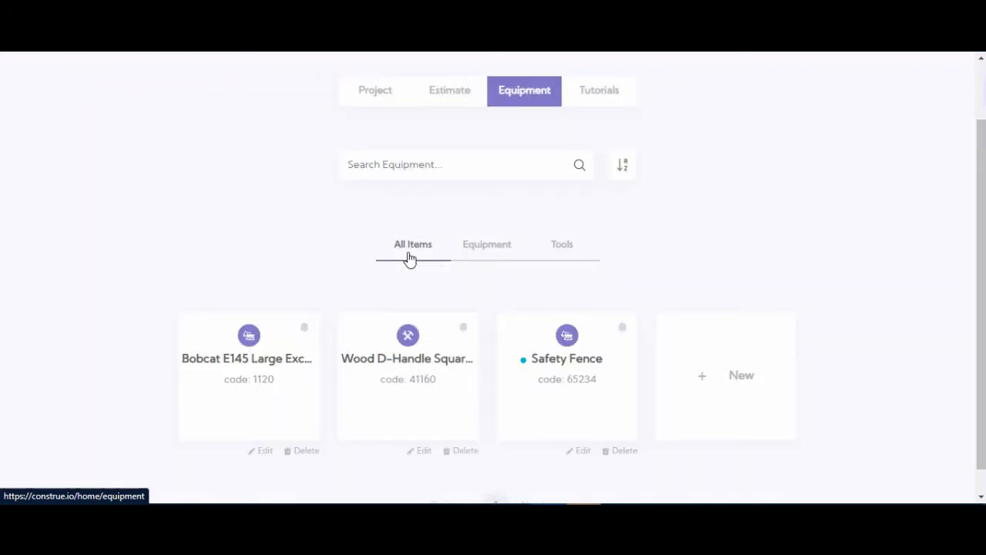
scroll(701, 296, "up", 1)
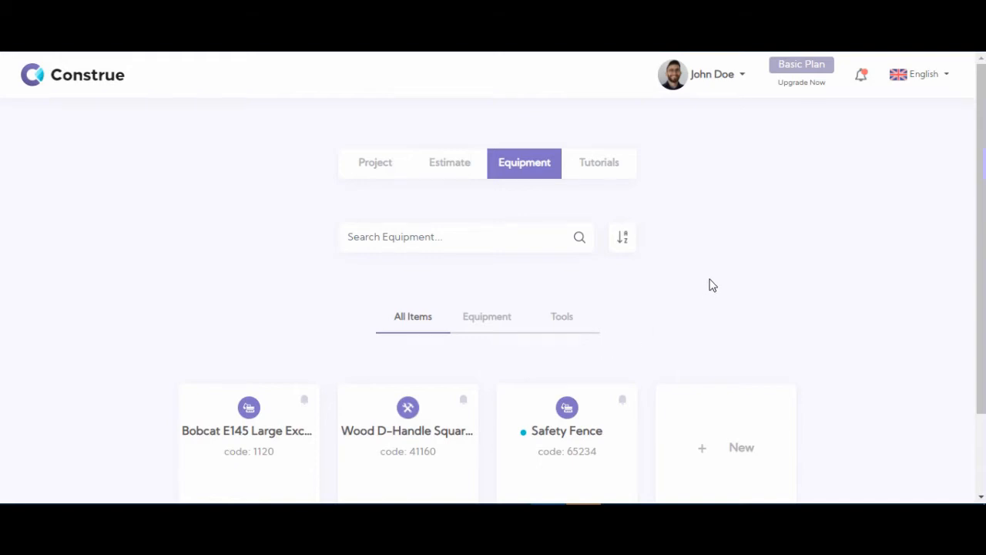
scroll(712, 285, "down", 2)
left_click(381, 142)
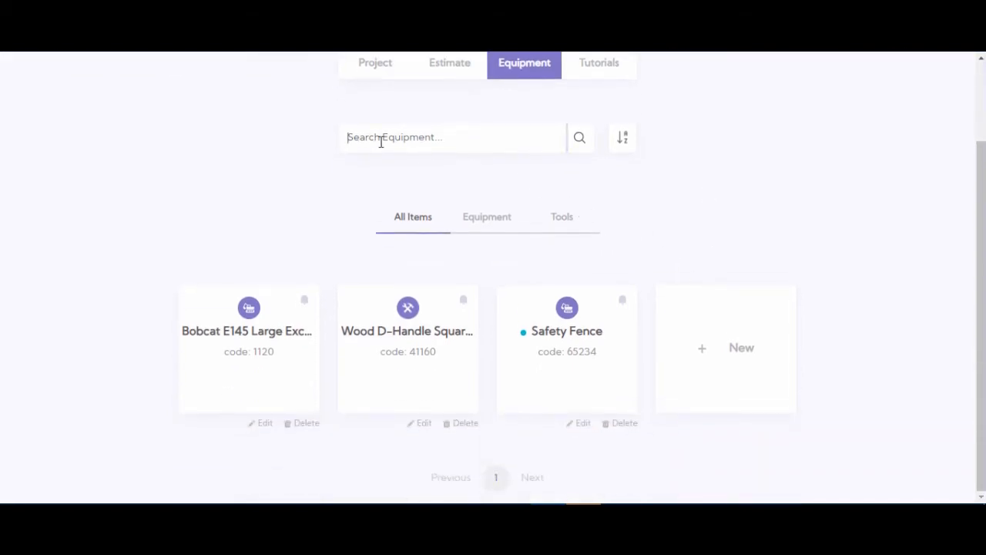
scroll(381, 142, "up", 2)
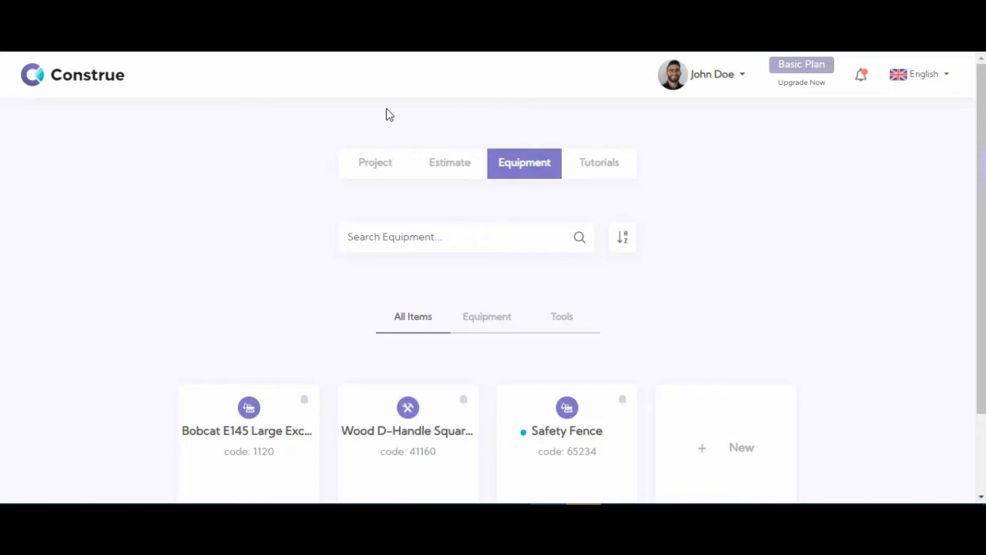
Step: Open the New York project and go to its equipment section
left_click(377, 175)
left_click(406, 327)
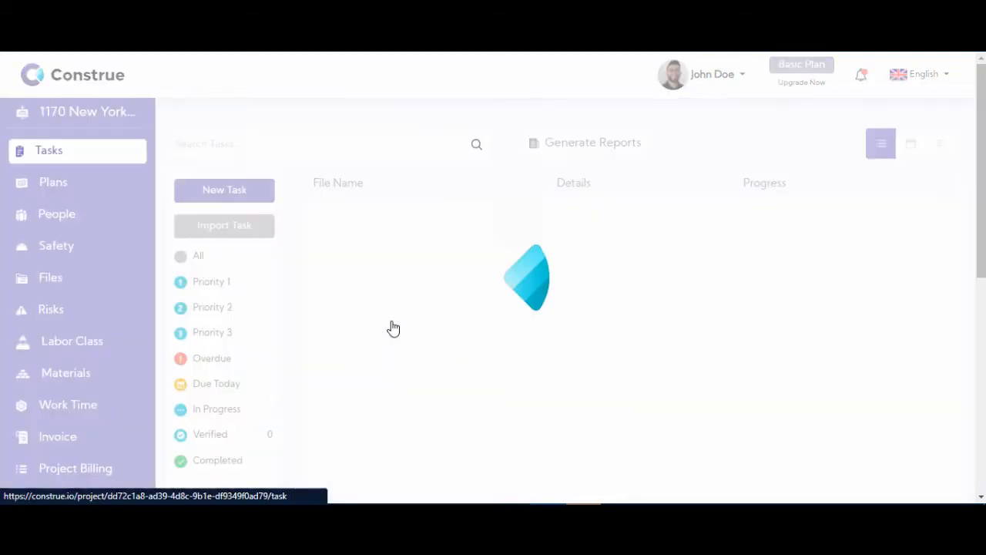
scroll(95, 252, "down", 2)
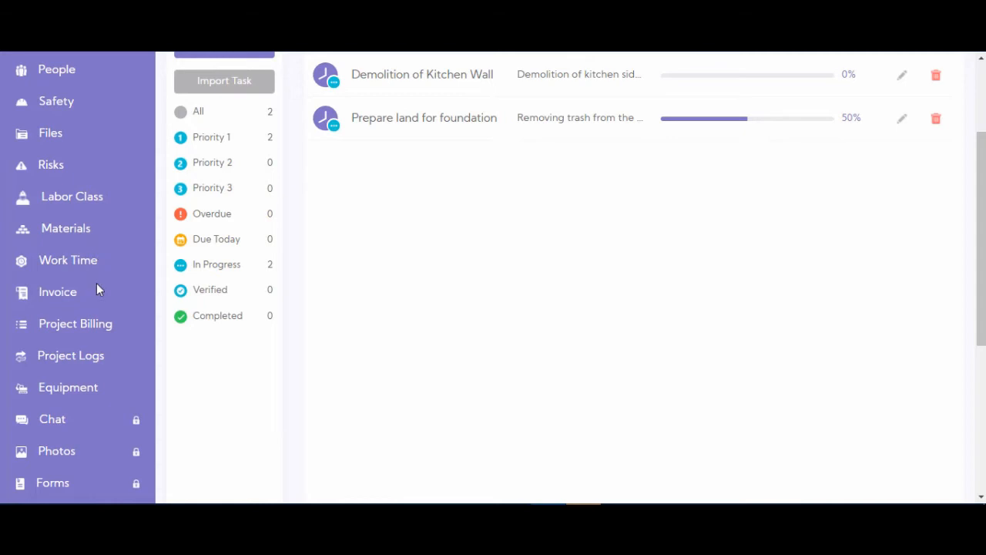
left_click(68, 395)
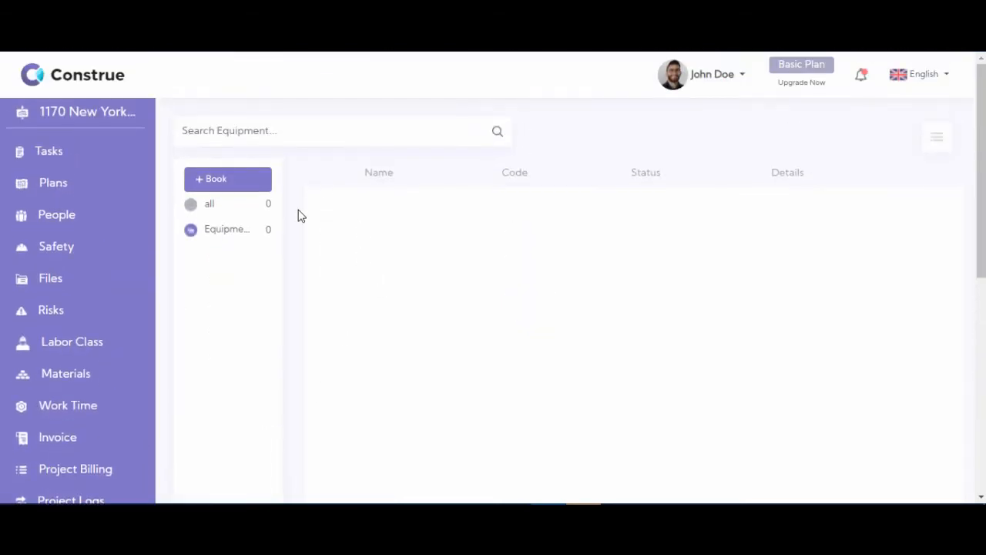
Step: Request a booking of the Wood D-Handle Square Point Shovel from the Tools type for the project
left_click(219, 186)
scroll(590, 218, "down", 1)
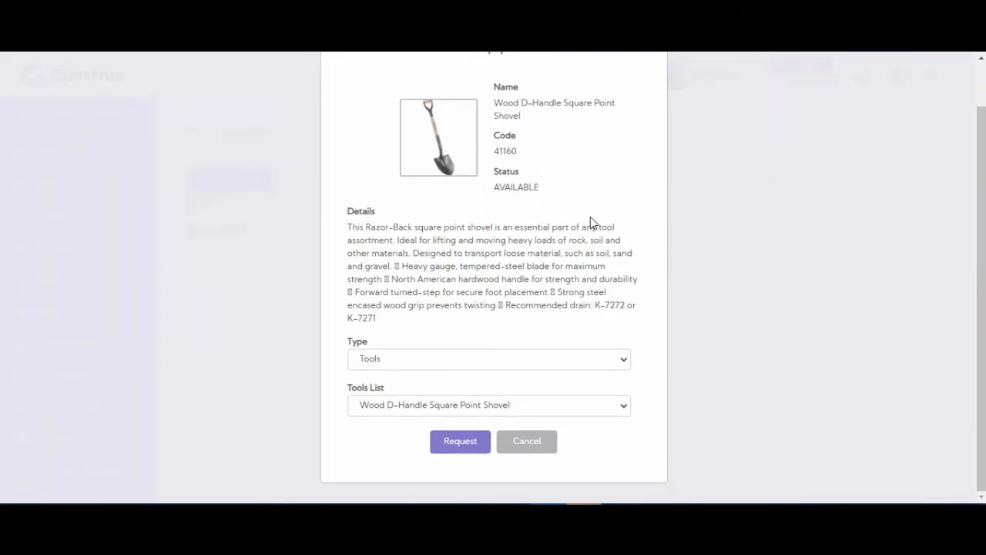
scroll(608, 222, "up", 1)
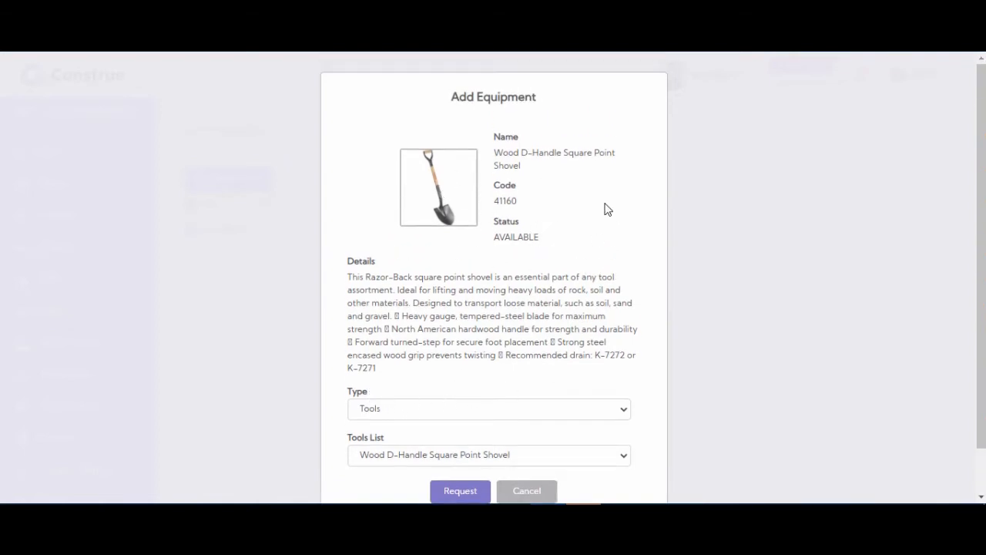
scroll(593, 231, "down", 1)
left_click(456, 443)
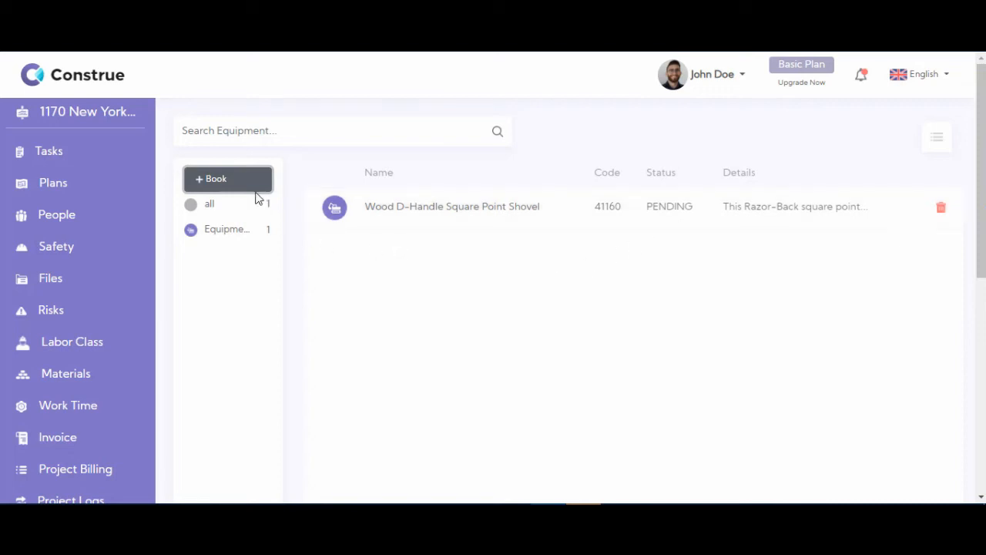
Step: Request a booking of the Bobcat E145 Large Excavator from the Equipment type and dismiss the notification
left_click(249, 188)
scroll(486, 344, "down", 1)
left_click(478, 361)
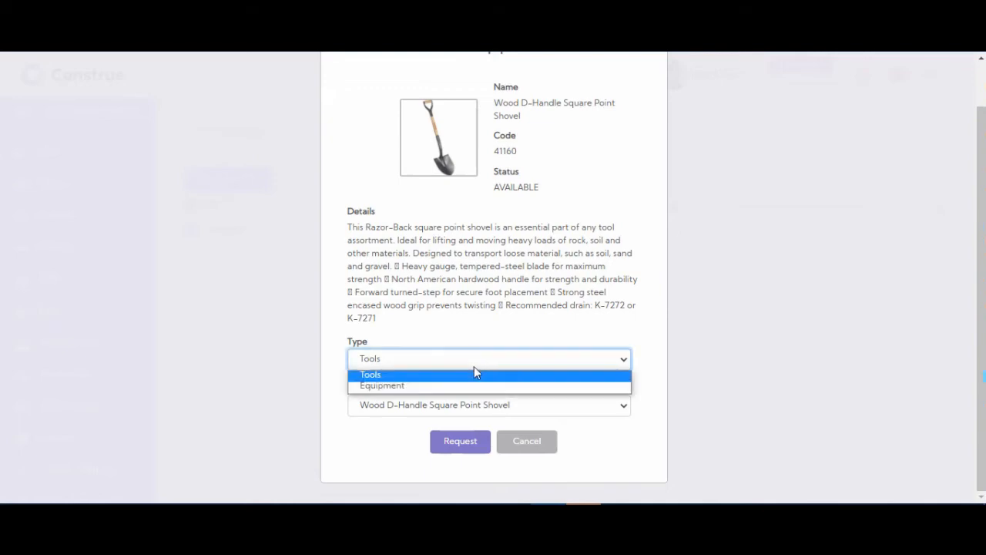
left_click(454, 387)
scroll(479, 150, "up", 2)
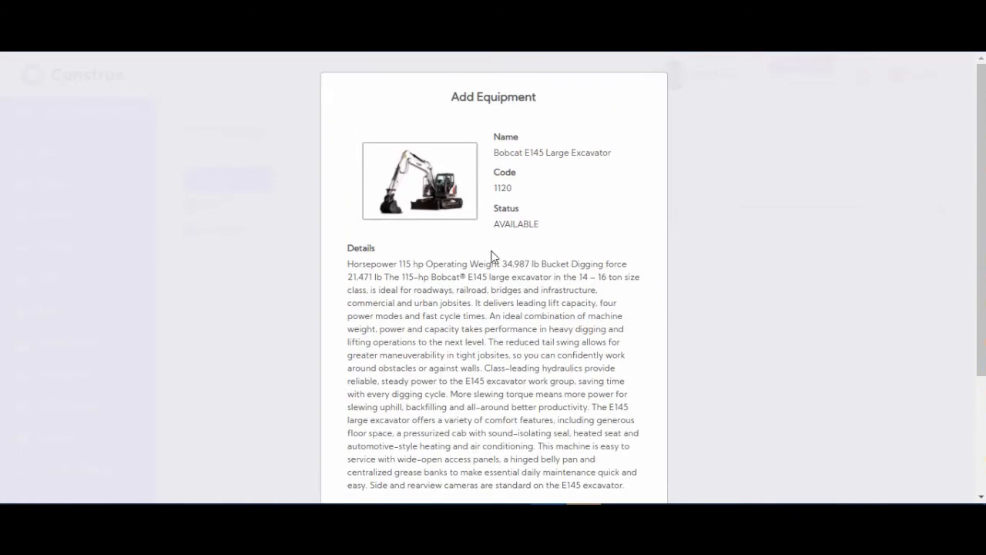
scroll(559, 168, "down", 3)
left_click(462, 470)
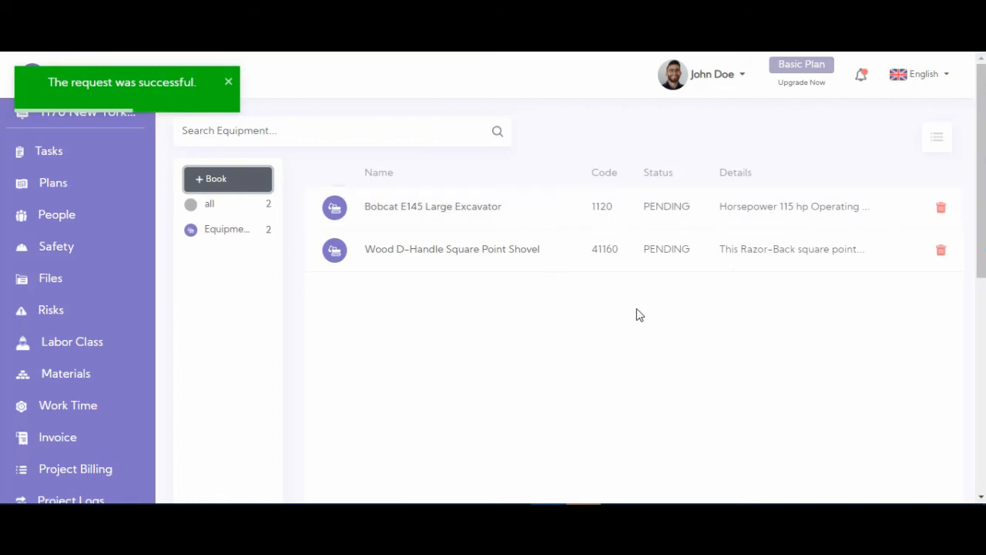
left_click(230, 84)
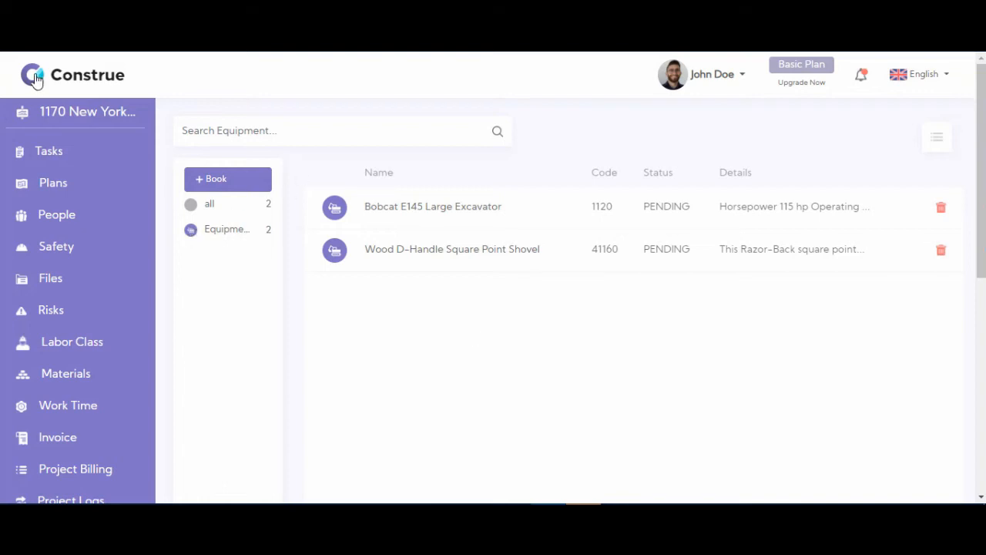
Step: Go to the company equipment list and approve the project's request for the Bobcat E145 Large Excavator
left_click(74, 77)
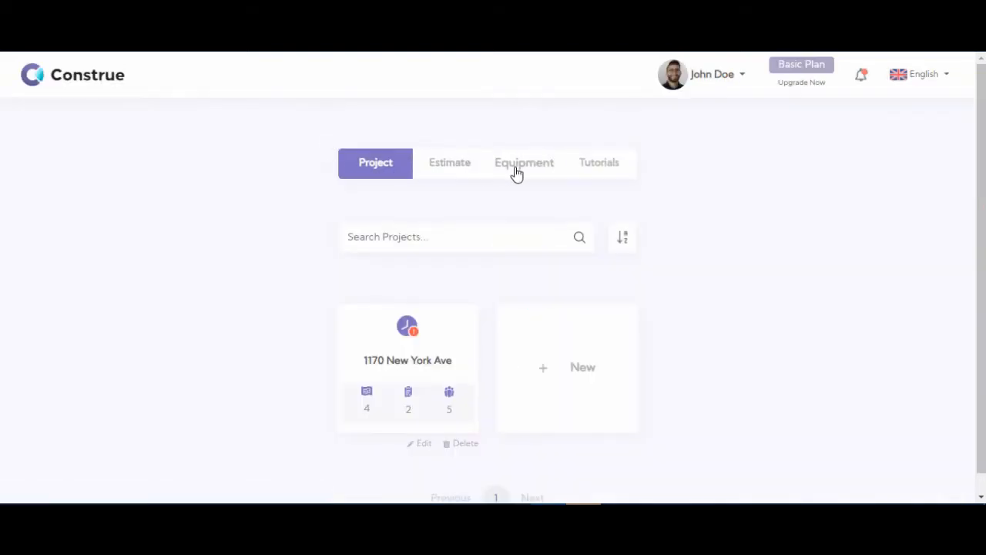
left_click(516, 166)
scroll(264, 258, "down", 1)
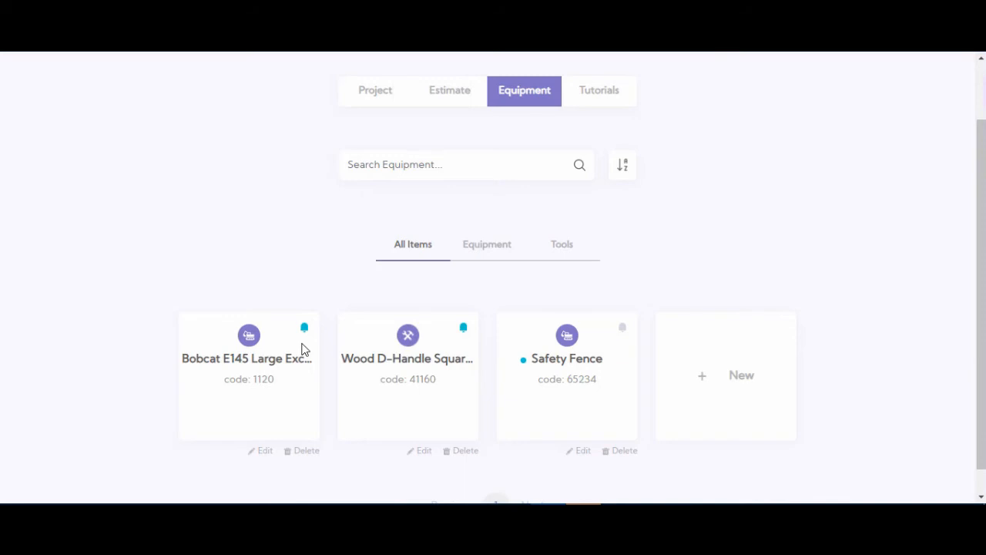
left_click(261, 452)
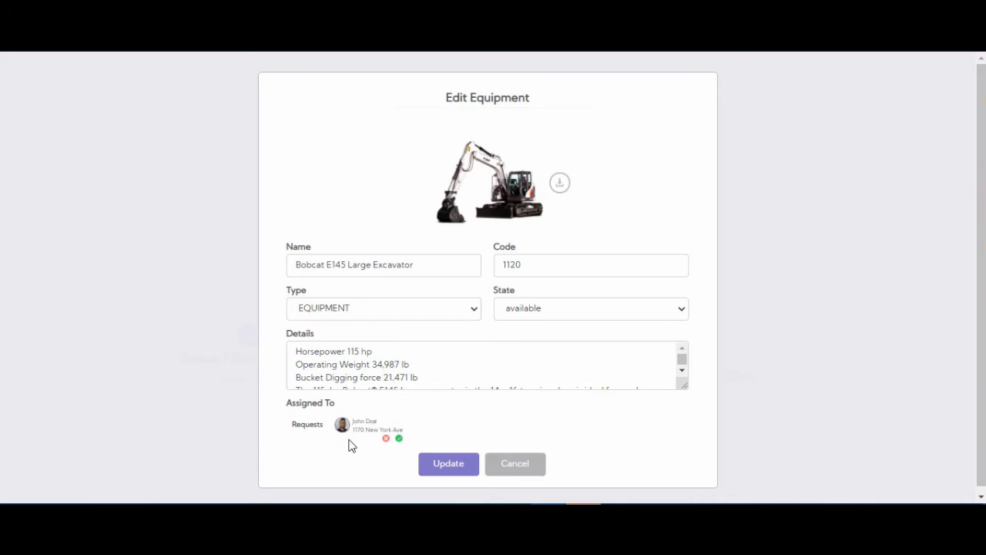
left_click(400, 439)
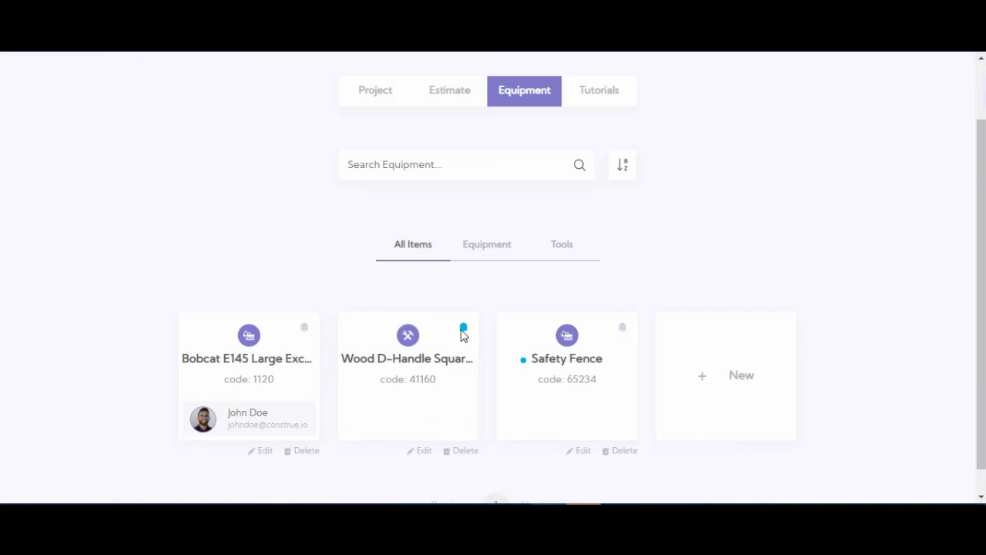
Step: Approve the project's request for the Wood D-Handle Square Point Shovel and dismiss the notification
left_click(420, 451)
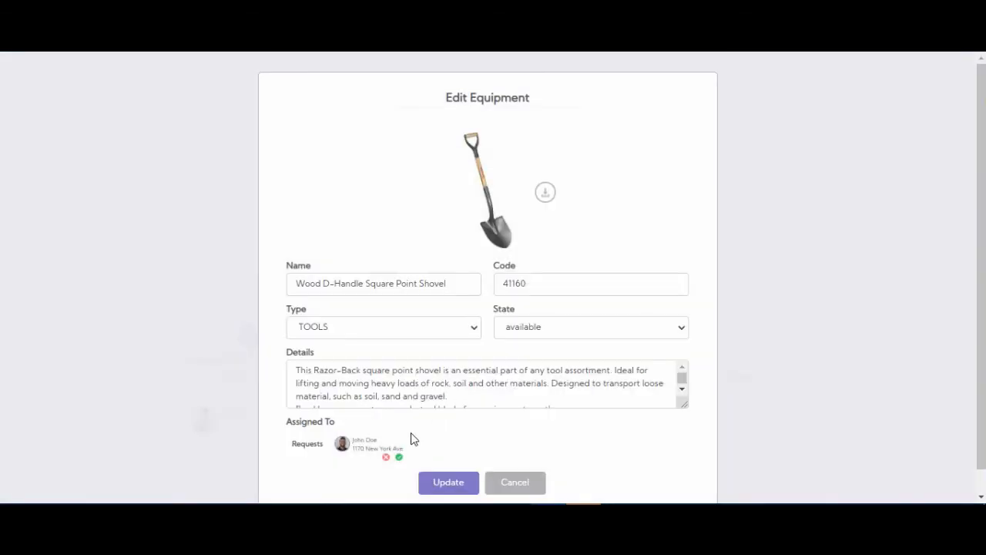
scroll(409, 436, "down", 1)
left_click(399, 435)
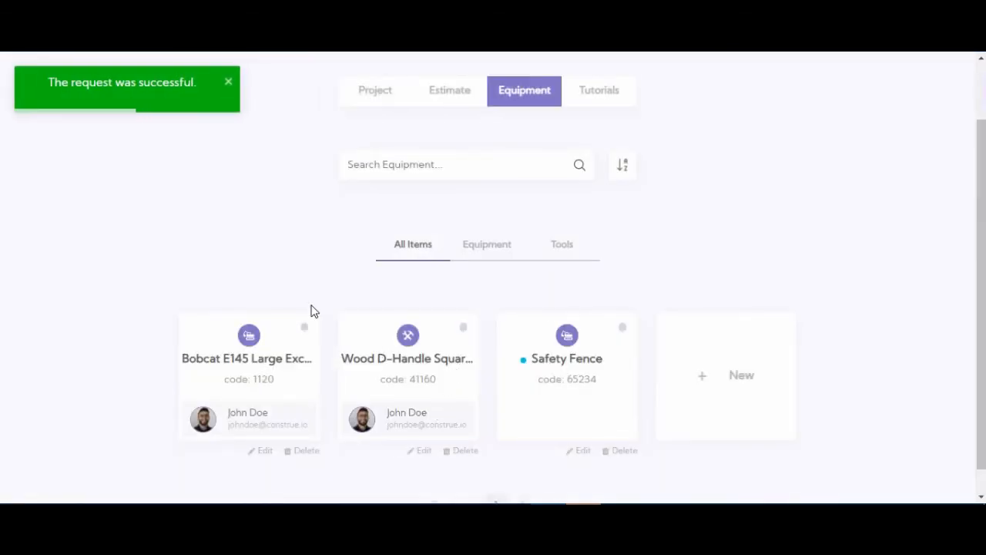
scroll(311, 310, "up", 1)
left_click(229, 82)
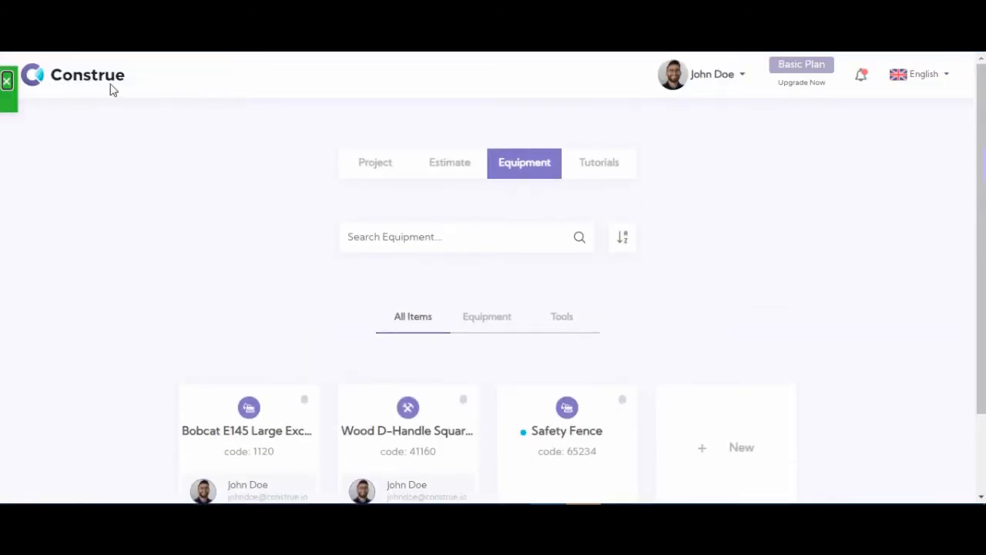
Step: Return to the New York project and open its equipment section
left_click(366, 173)
scroll(420, 293, "down", 1)
left_click(412, 306)
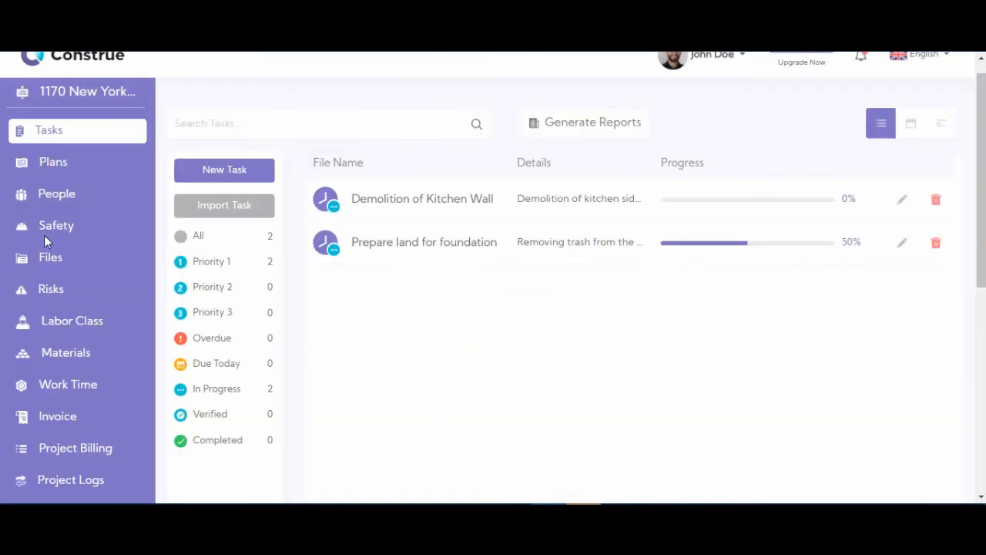
scroll(104, 316, "down", 2)
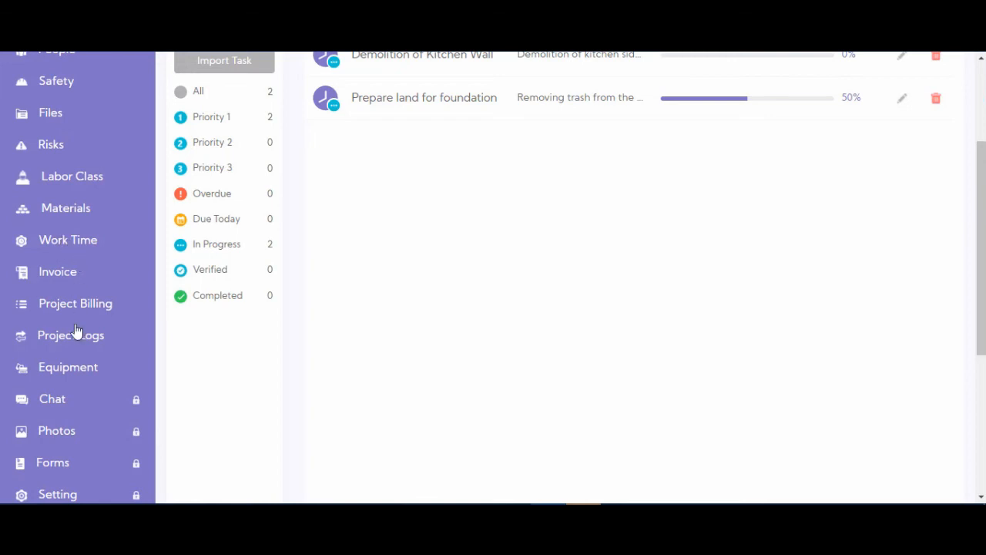
left_click(78, 376)
scroll(684, 231, "up", 2)
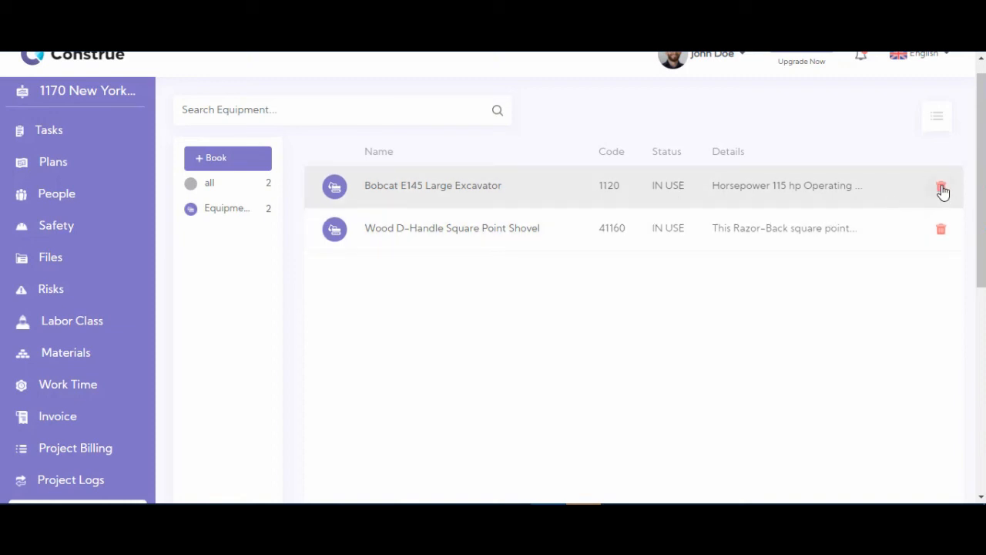
Step: Delete the excavator and the shovel from the project's equipment, confirming each deletion, and dismiss the notification
left_click(941, 187)
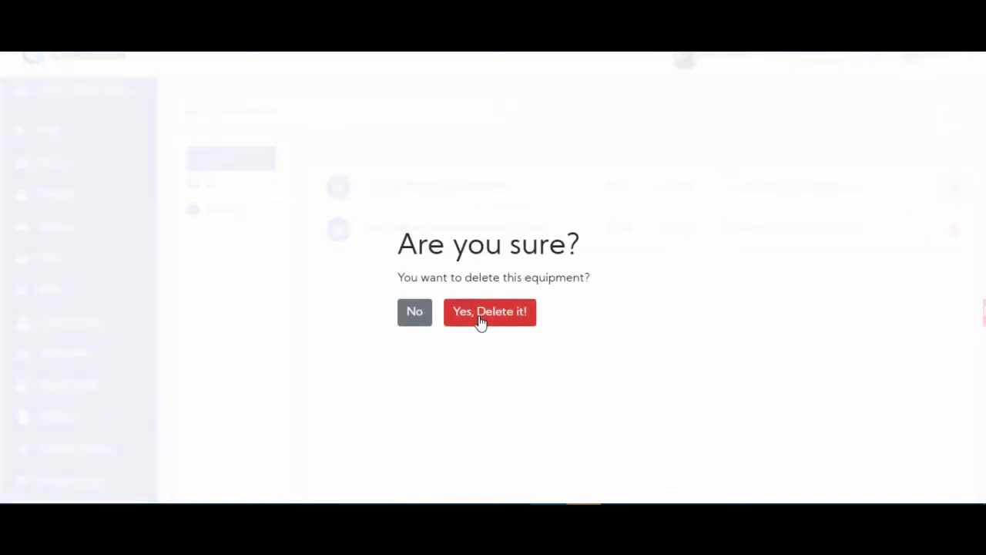
left_click(480, 321)
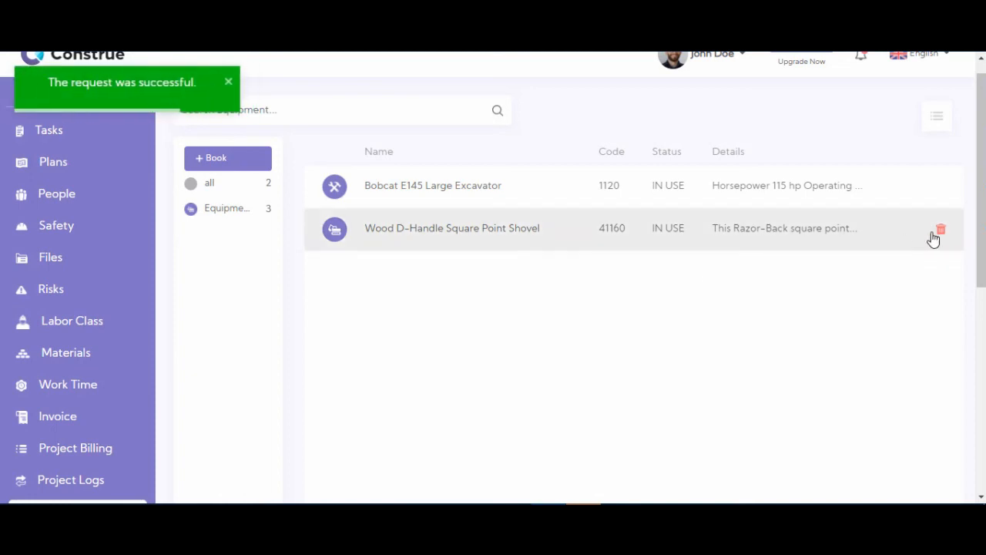
left_click(941, 231)
left_click(476, 312)
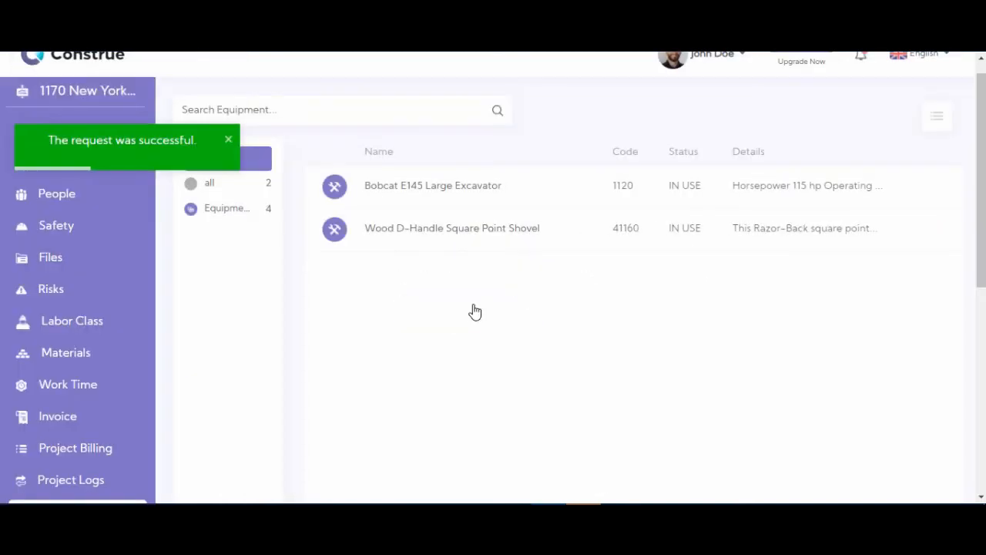
scroll(475, 311, "up", 1)
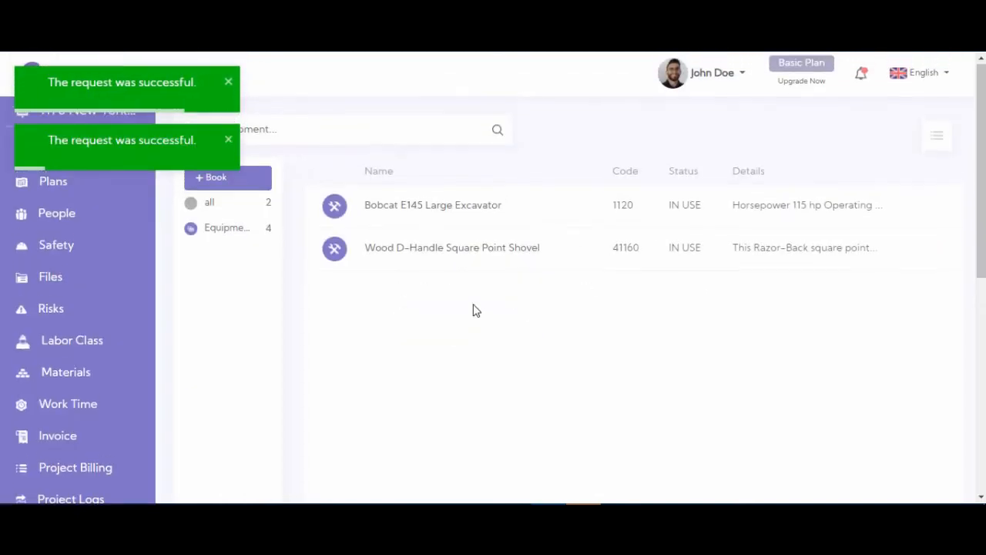
left_click(230, 86)
Step: Go back to the company equipment list and remove the assigned person from the Bobcat E145 Large Excavator
left_click(46, 82)
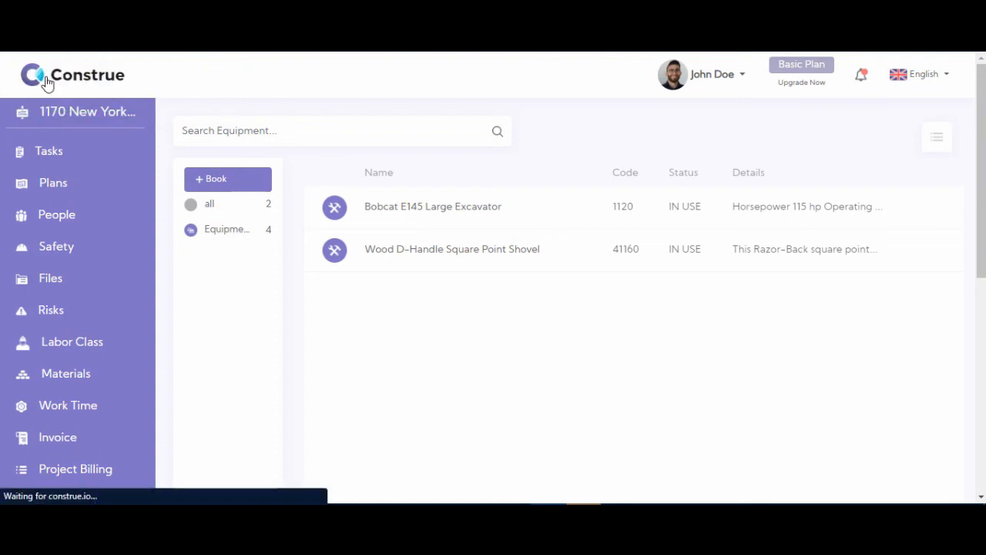
left_click(523, 163)
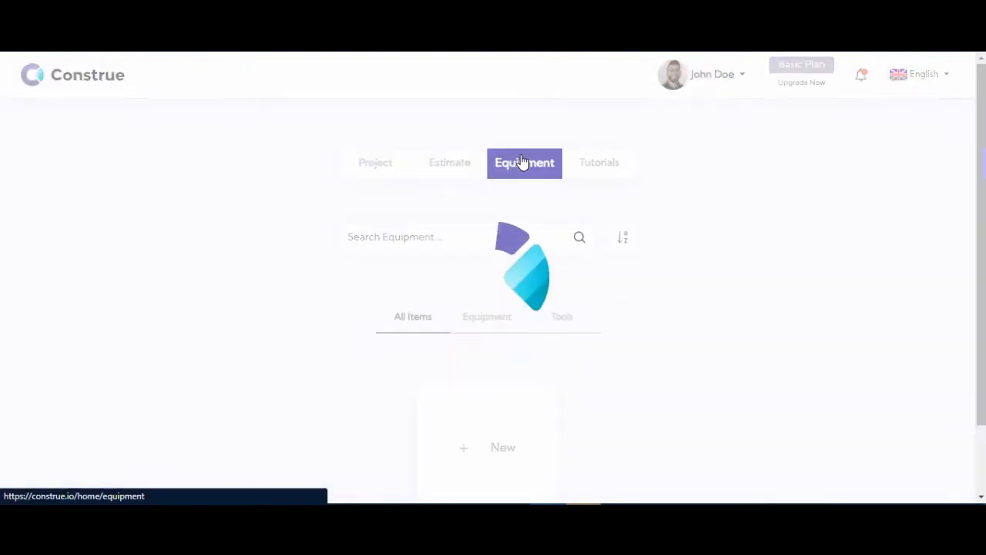
scroll(293, 312, "down", 2)
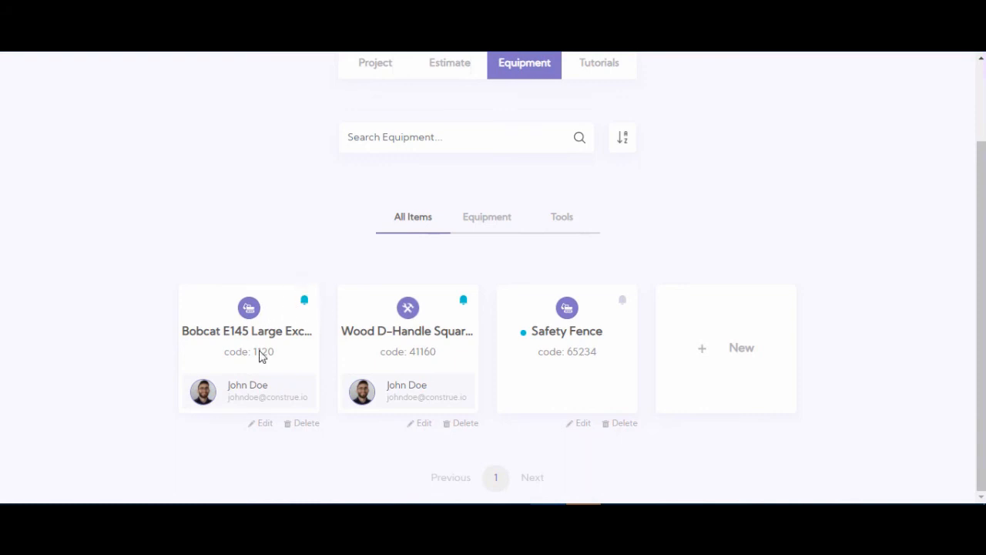
left_click(261, 428)
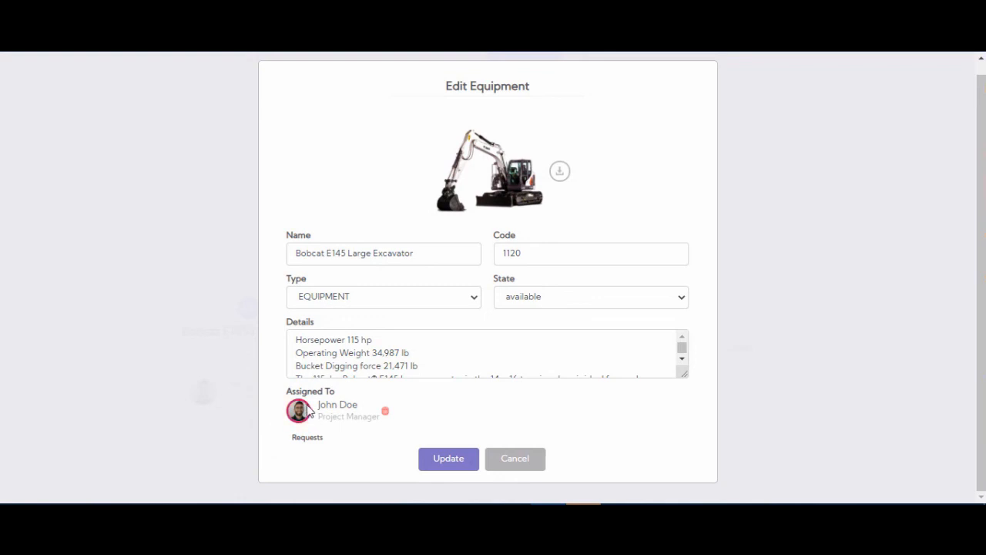
left_click(386, 412)
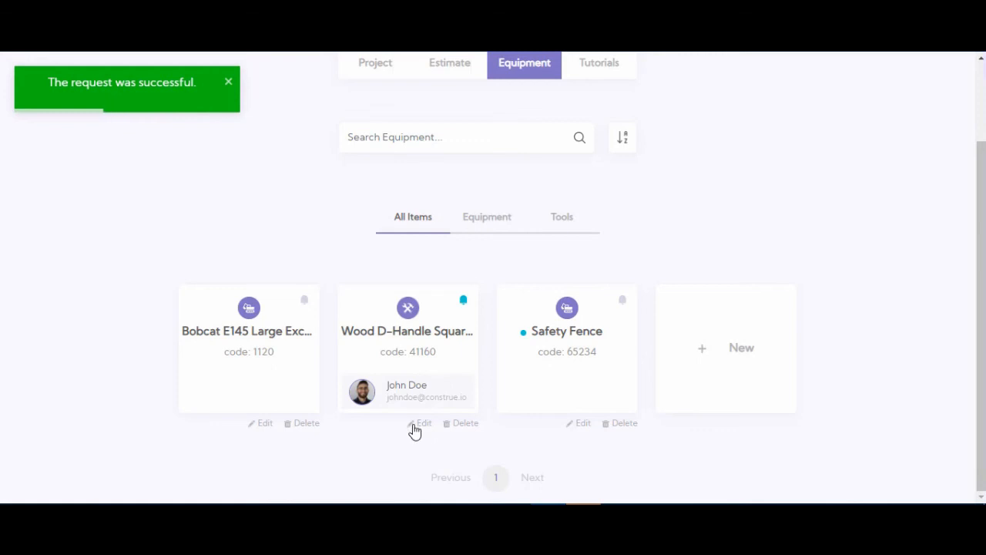
Step: Remove the assigned person from the Wood D-Handle Square Point Shovel
left_click(418, 424)
left_click(385, 443)
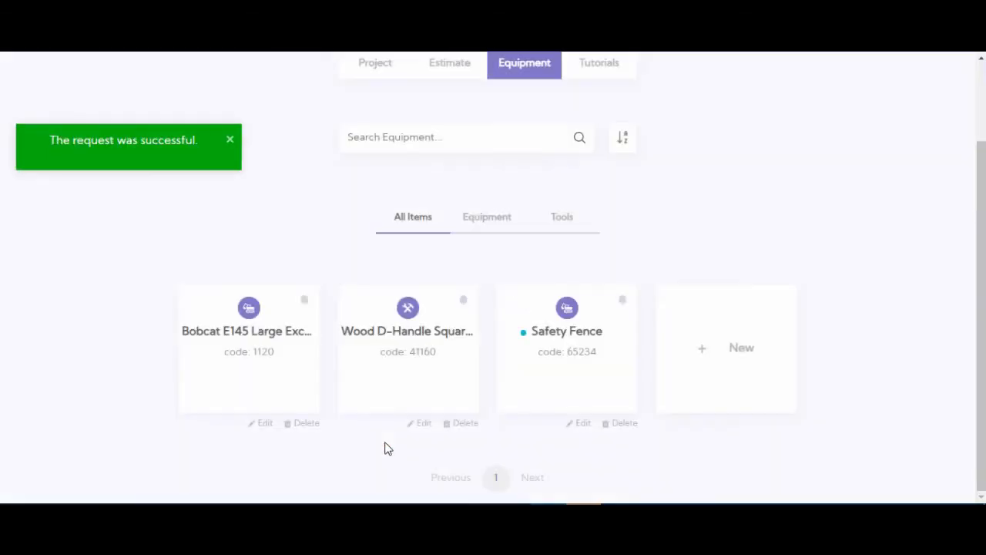
scroll(639, 253, "up", 1)
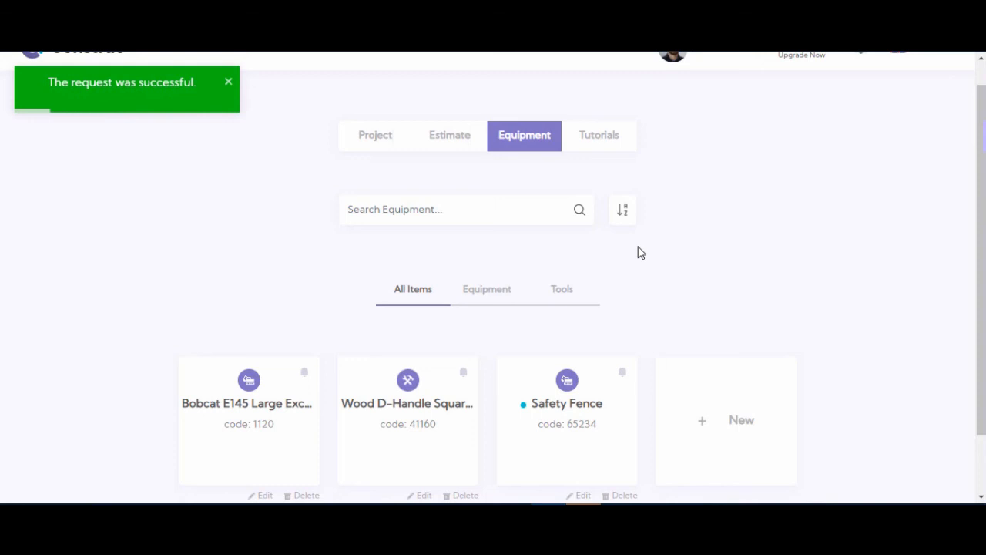
scroll(673, 242, "up", 1)
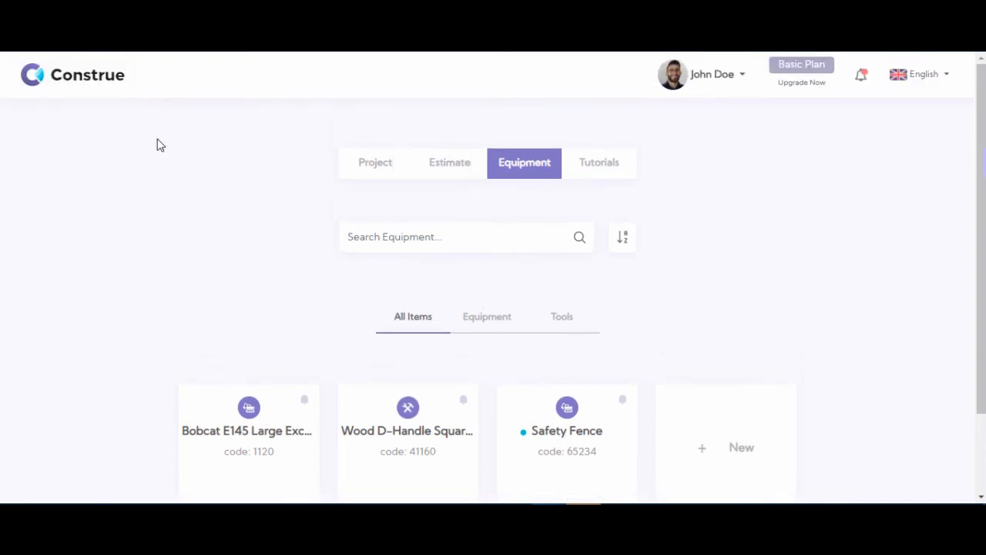
Step: Check the equipment list inside the New York project, and return to the home page
left_click(78, 90)
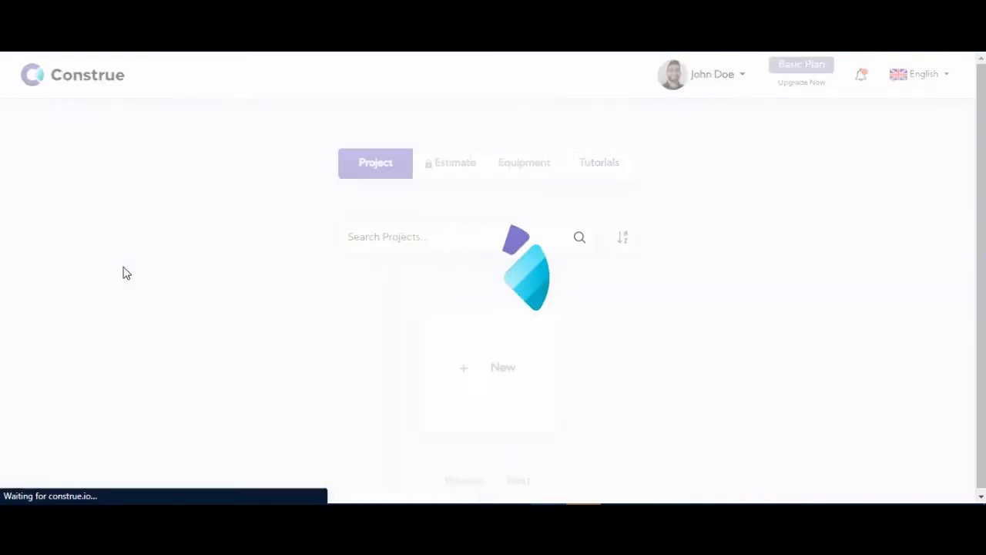
scroll(123, 273, "down", 1)
left_click(383, 319)
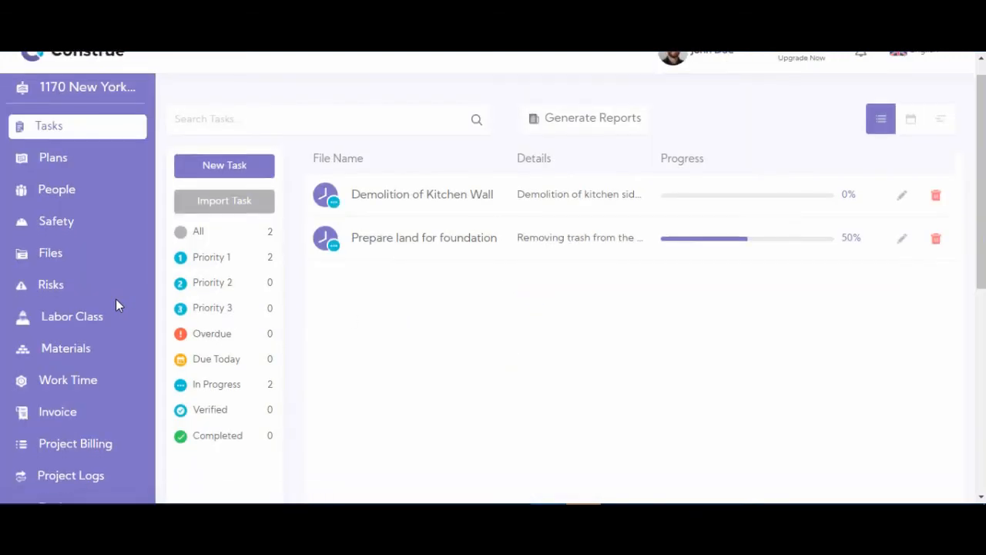
scroll(115, 300, "down", 3)
left_click(76, 367)
scroll(420, 246, "up", 3)
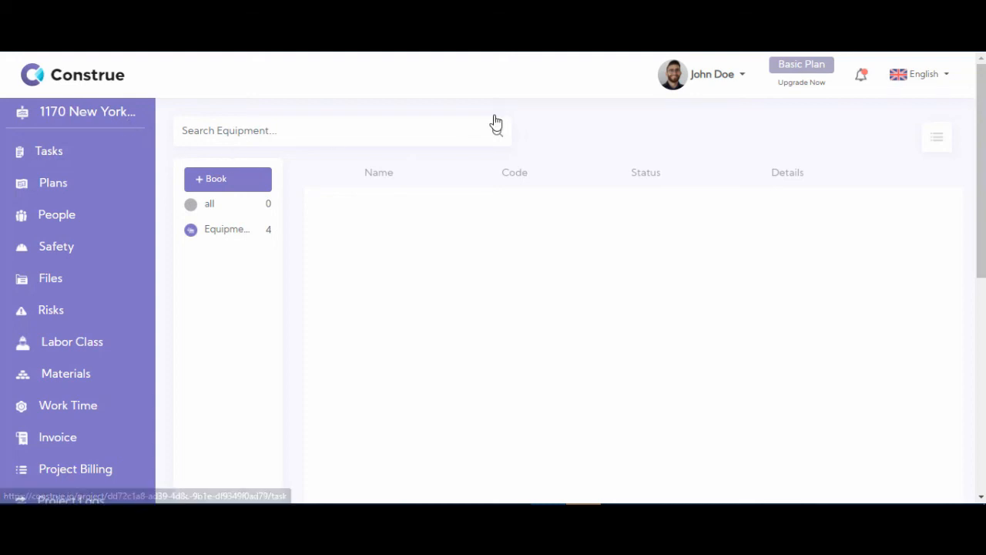
left_click(114, 81)
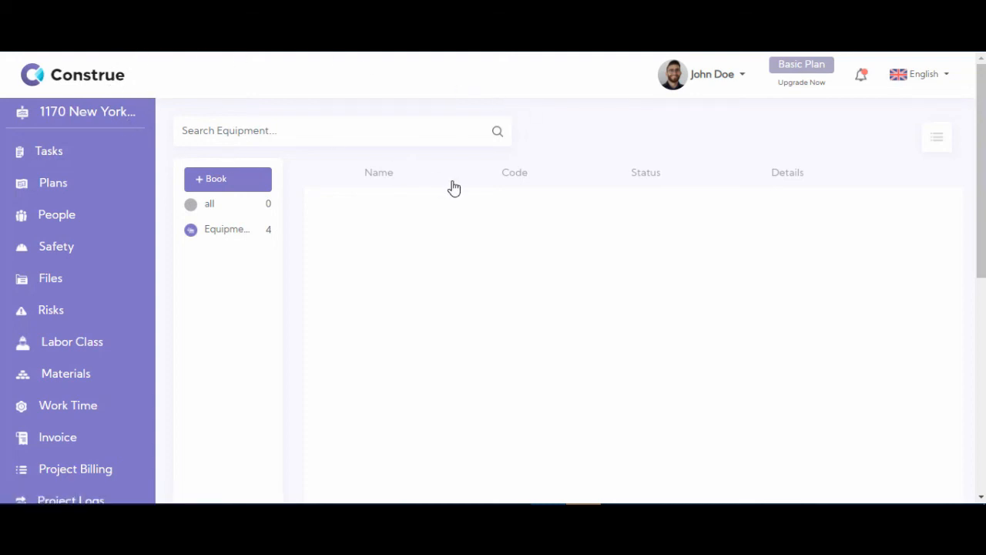